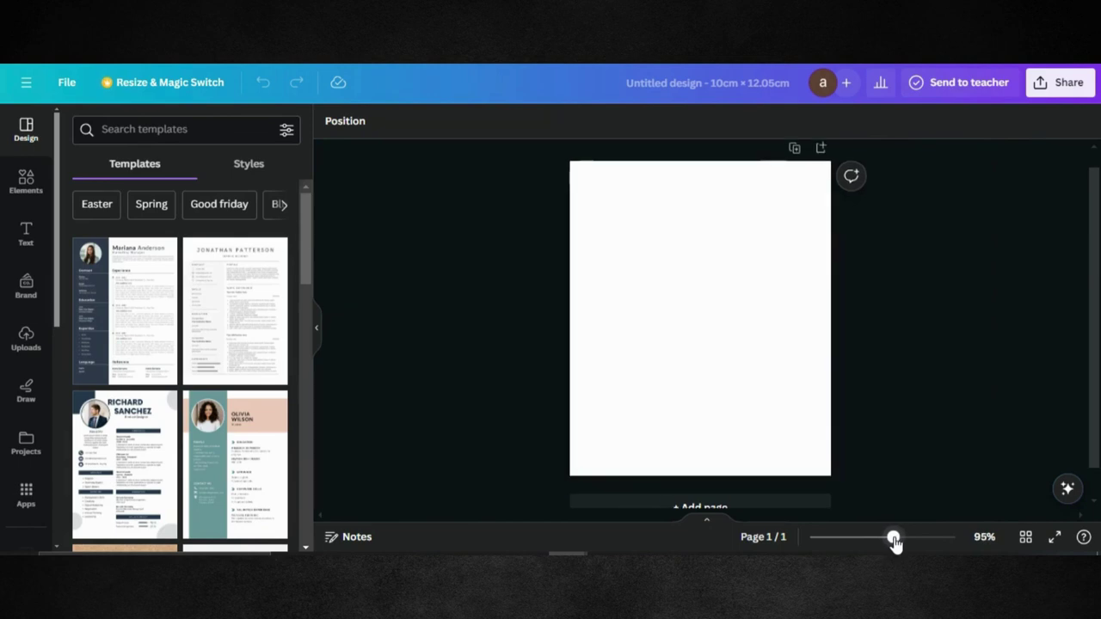
# - Insert the recently used photo of the couple in a bar and remove its background
pyautogui.click(25, 181)
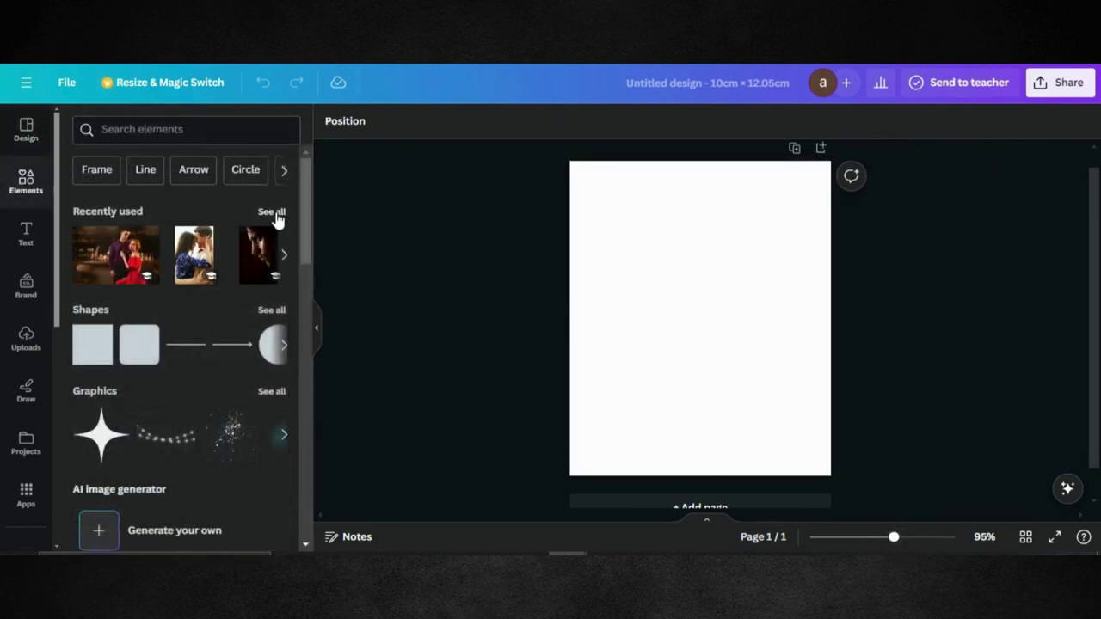
pyautogui.click(273, 212)
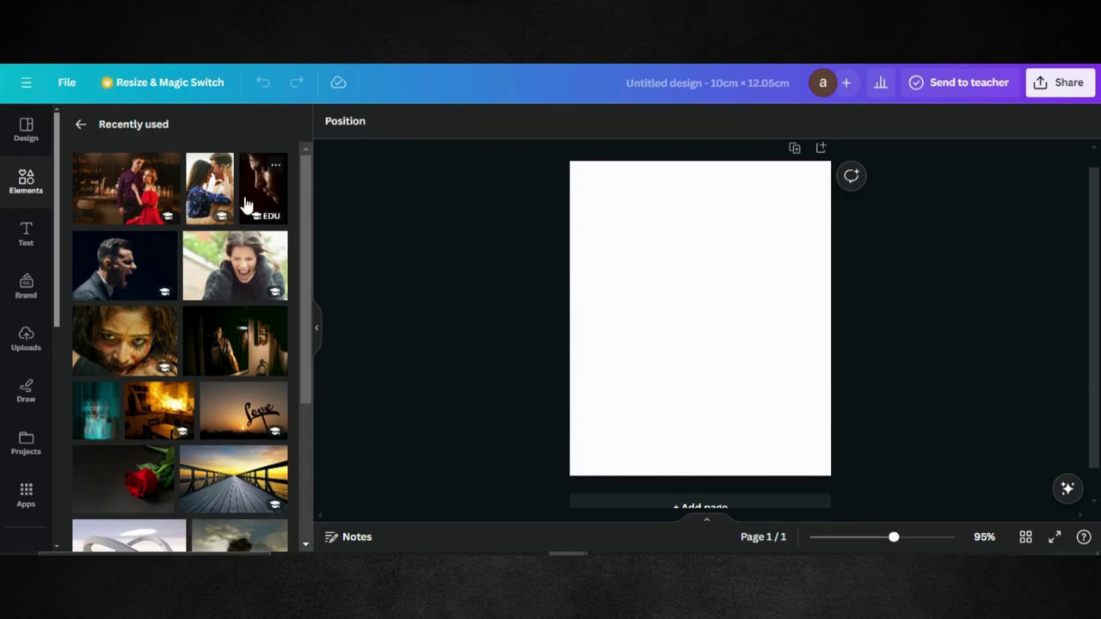
pyautogui.click(125, 194)
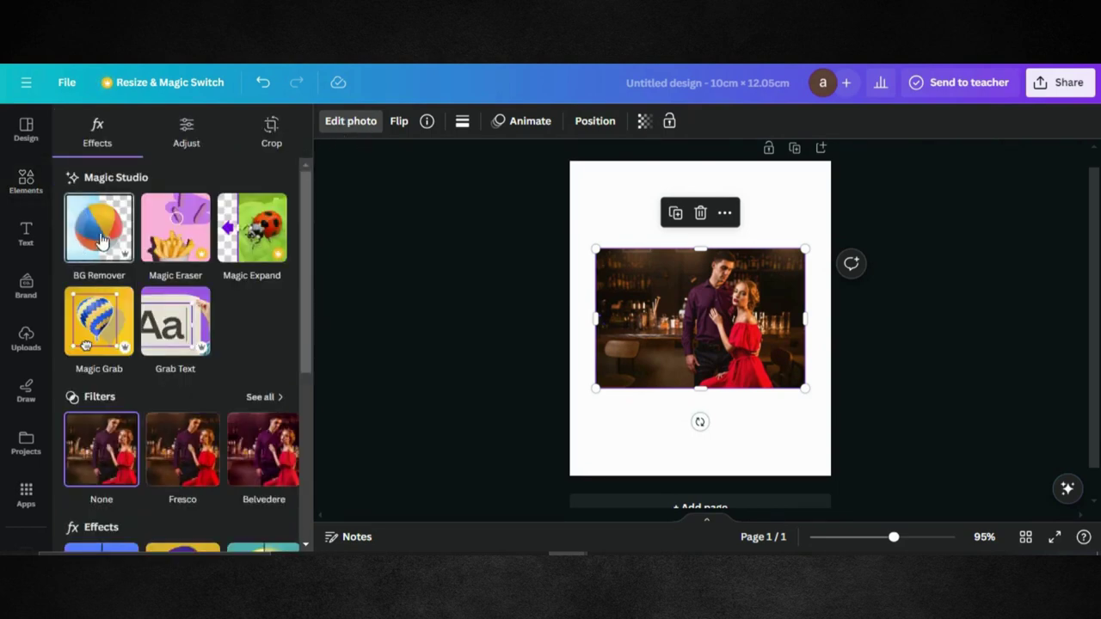
pyautogui.click(99, 234)
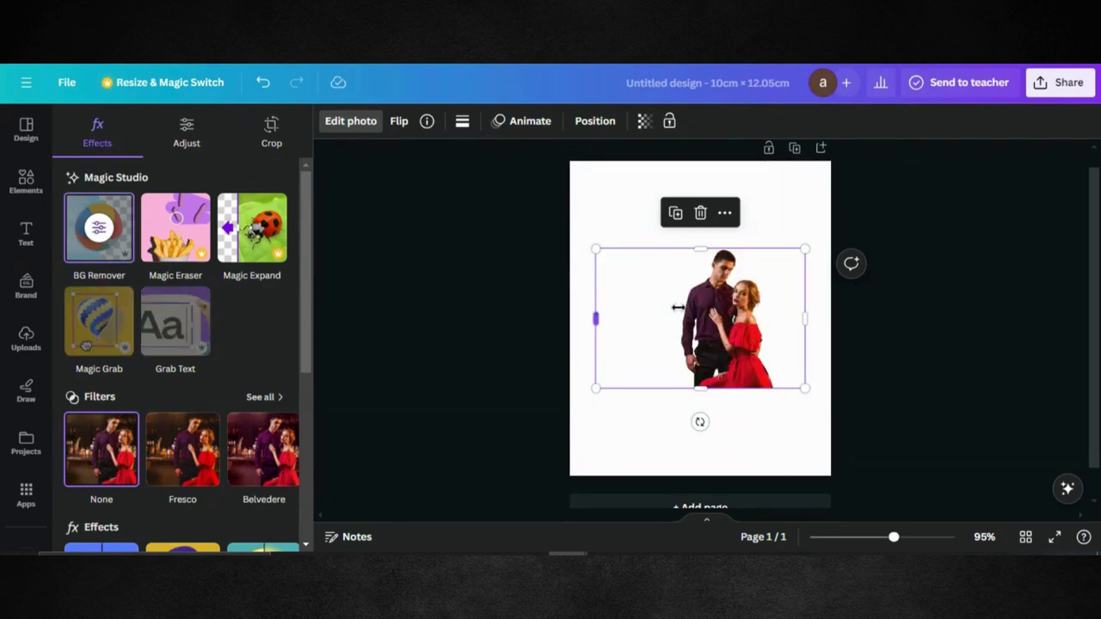
# - Crop the couple cutout tightly on both sides, then move it to the page's bottom centre and enlarge it to about two-thirds of the page height
pyautogui.moveTo(678, 307); pyautogui.dragTo(676, 312)
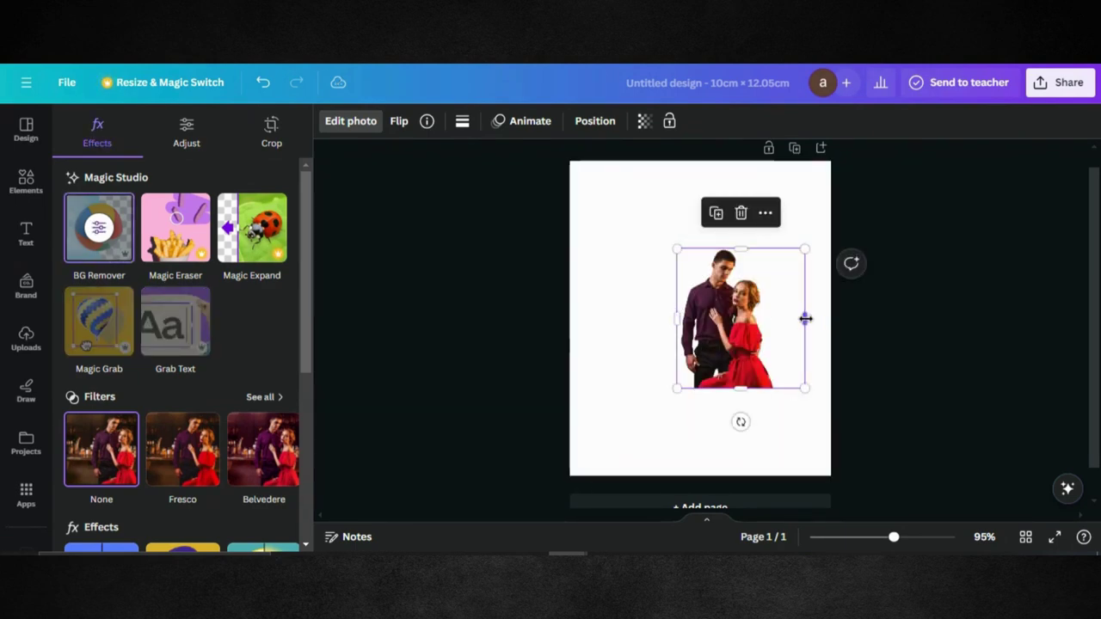
pyautogui.moveTo(801, 318); pyautogui.dragTo(704, 396)
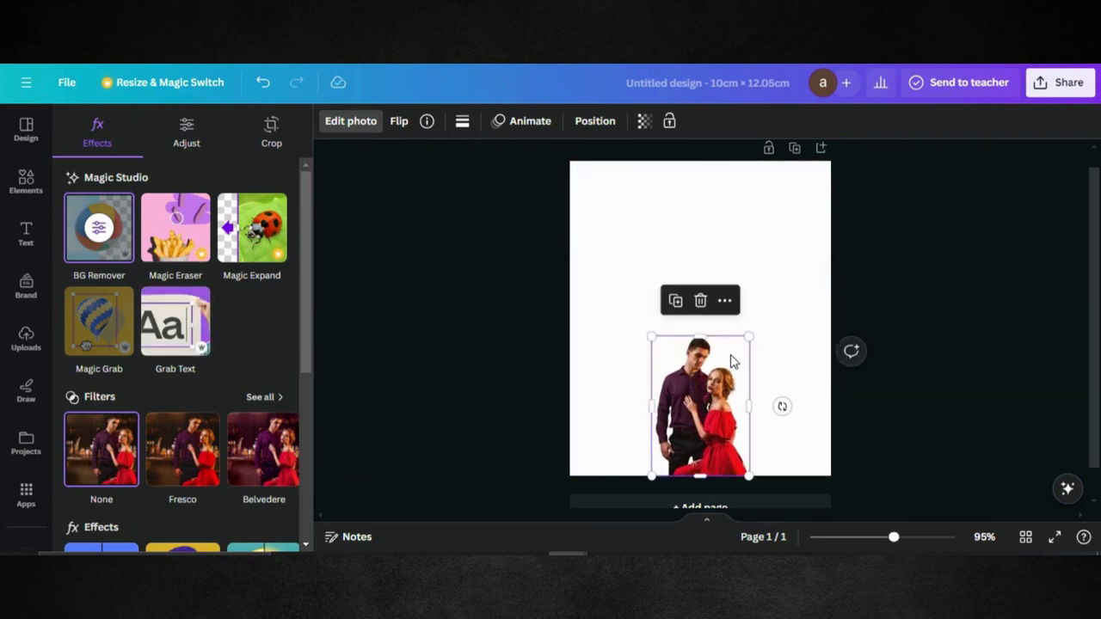
pyautogui.moveTo(749, 335); pyautogui.dragTo(689, 351)
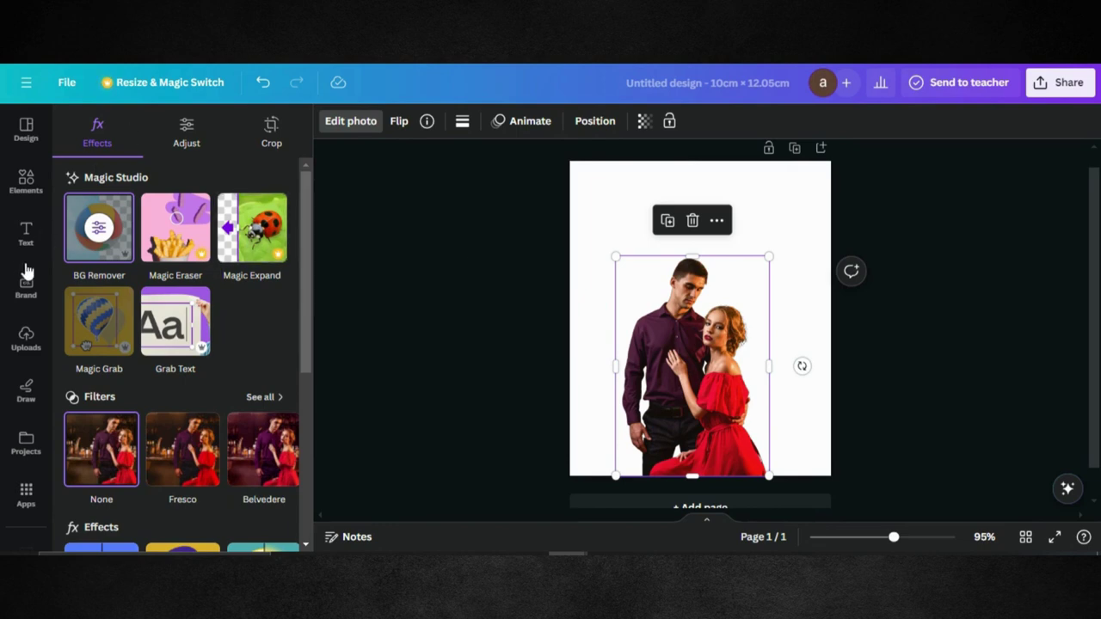
# - Add a square shape and fill it with the red #C40C1F sampled from the woman's dress
pyautogui.click(26, 182)
pyautogui.click(92, 344)
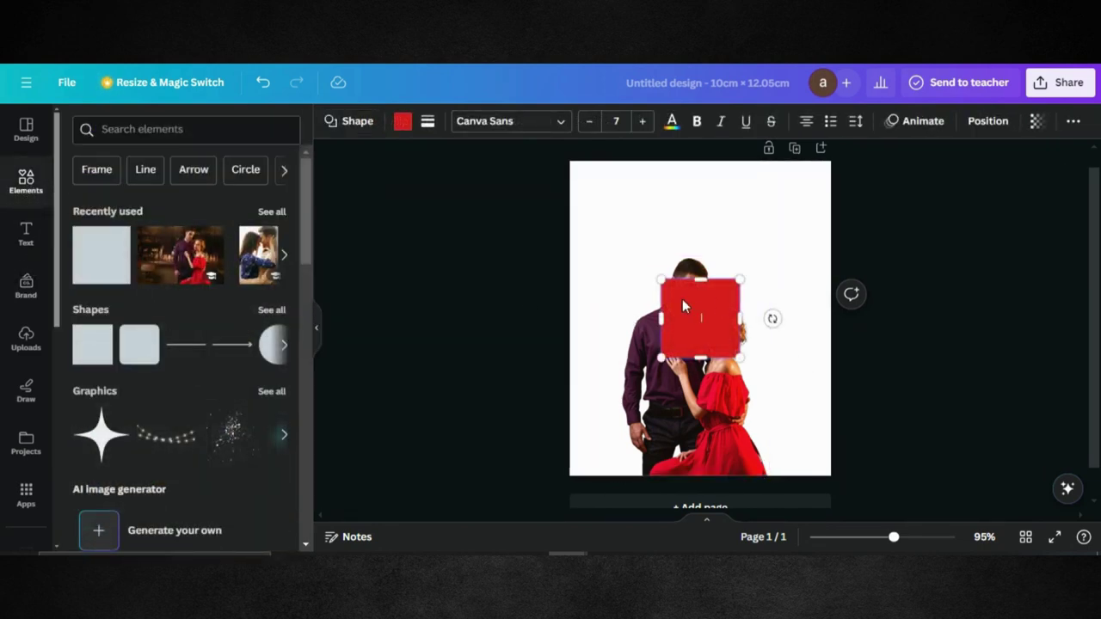
pyautogui.click(403, 122)
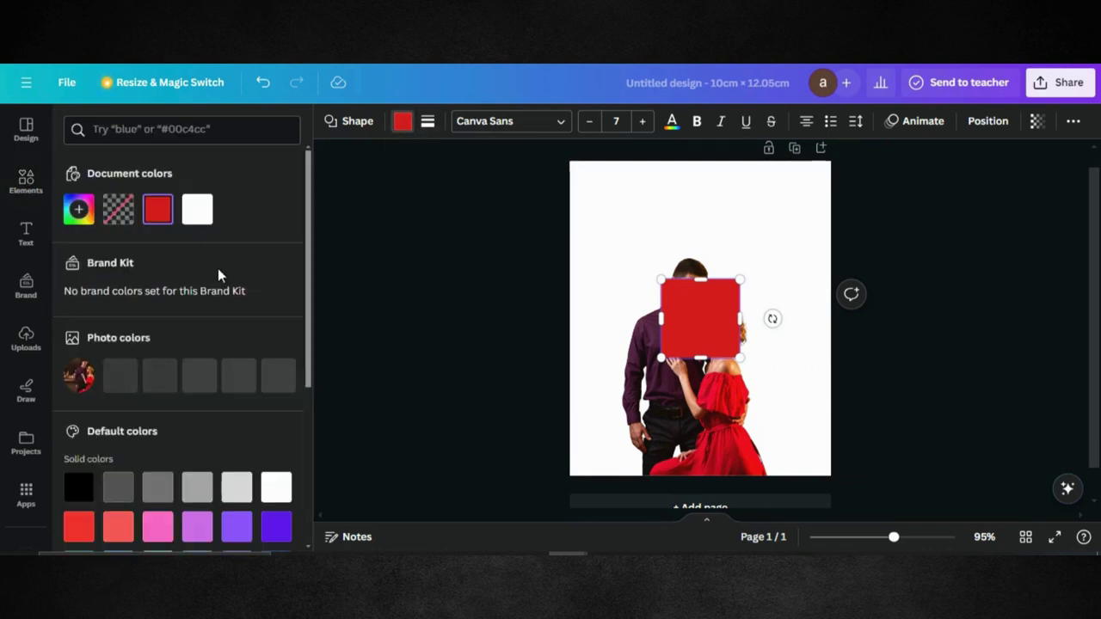
pyautogui.click(78, 210)
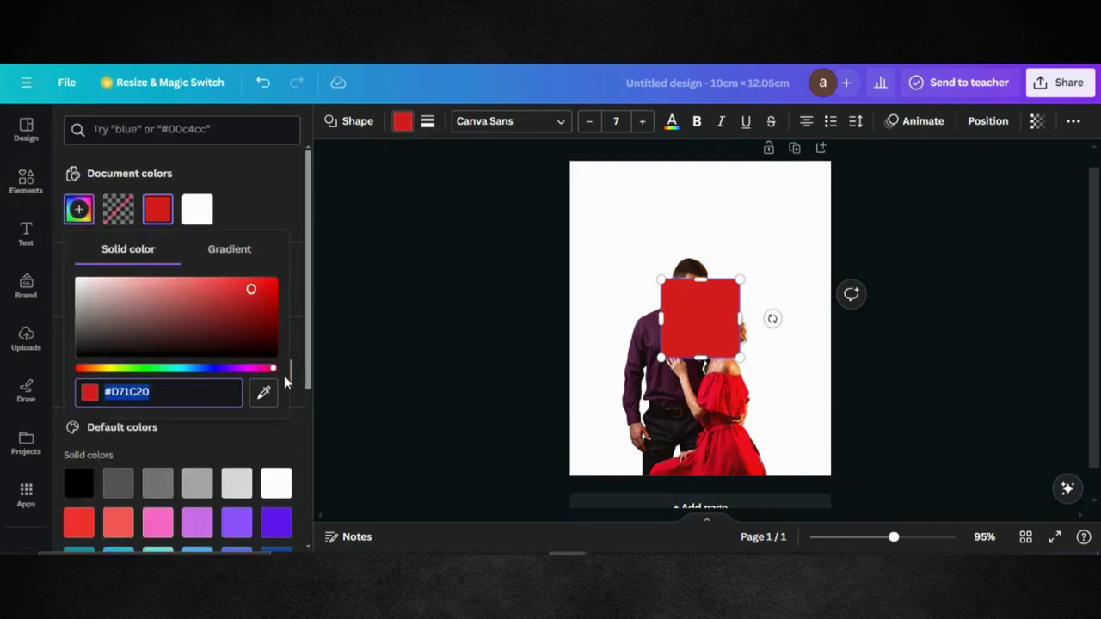
pyautogui.click(263, 392)
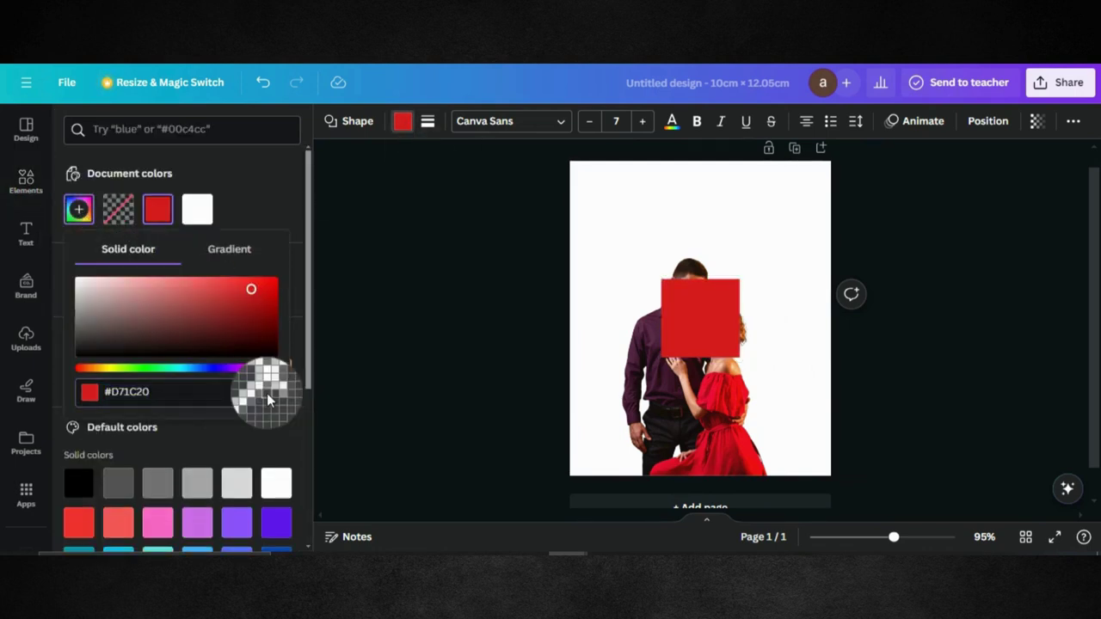
pyautogui.click(731, 436)
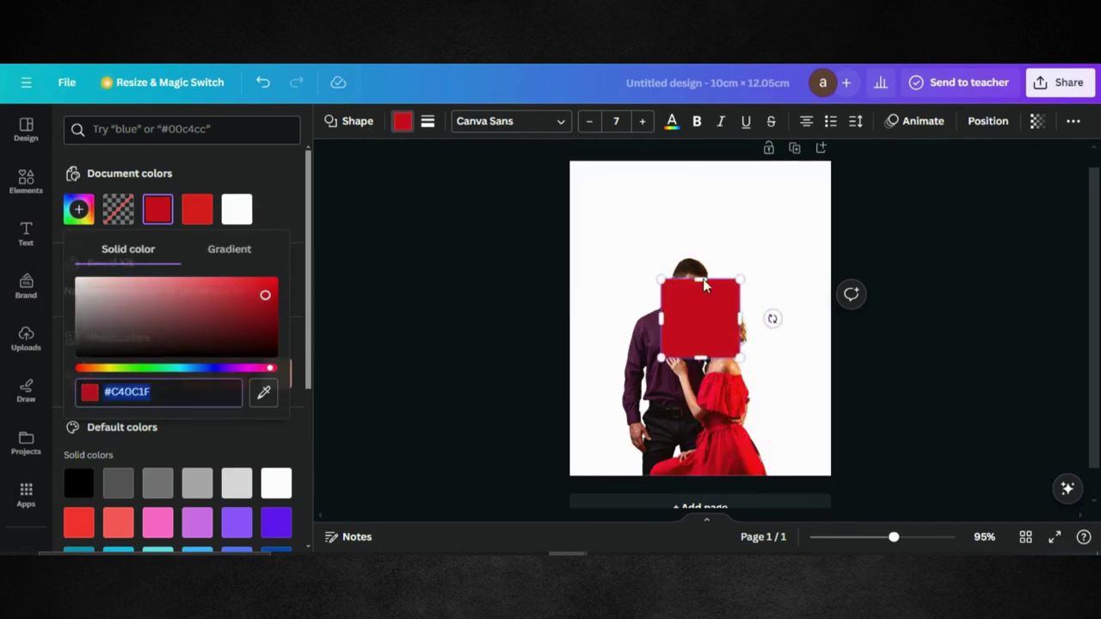
# - Stretch the red square over the page's right half at full page height and send it behind the couple
pyautogui.moveTo(703, 286); pyautogui.dragTo(784, 180)
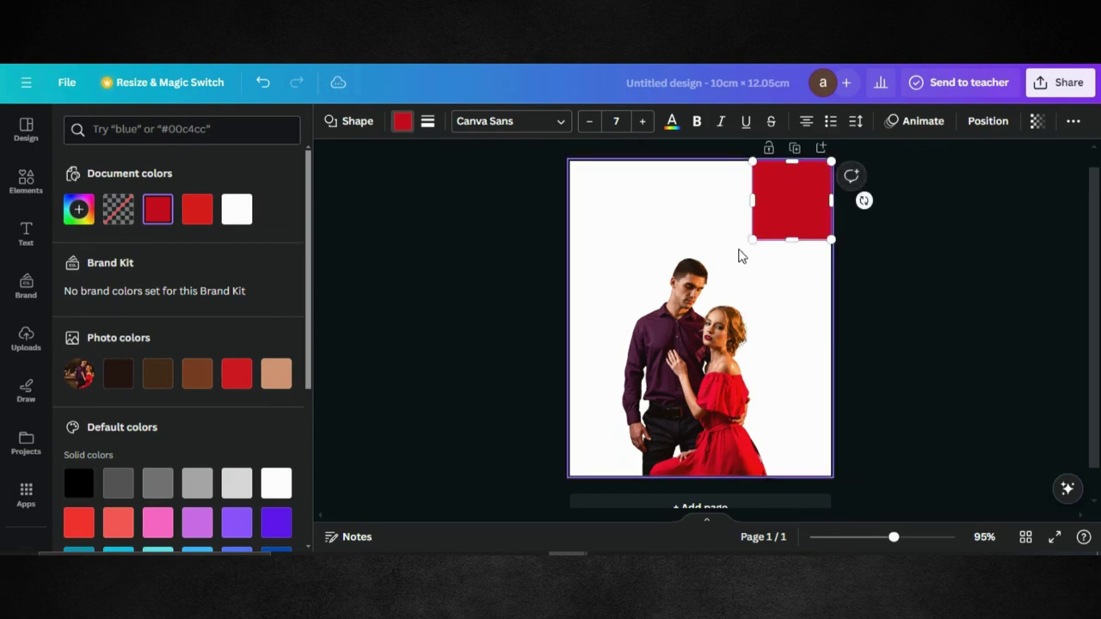
pyautogui.moveTo(752, 240); pyautogui.dragTo(715, 475)
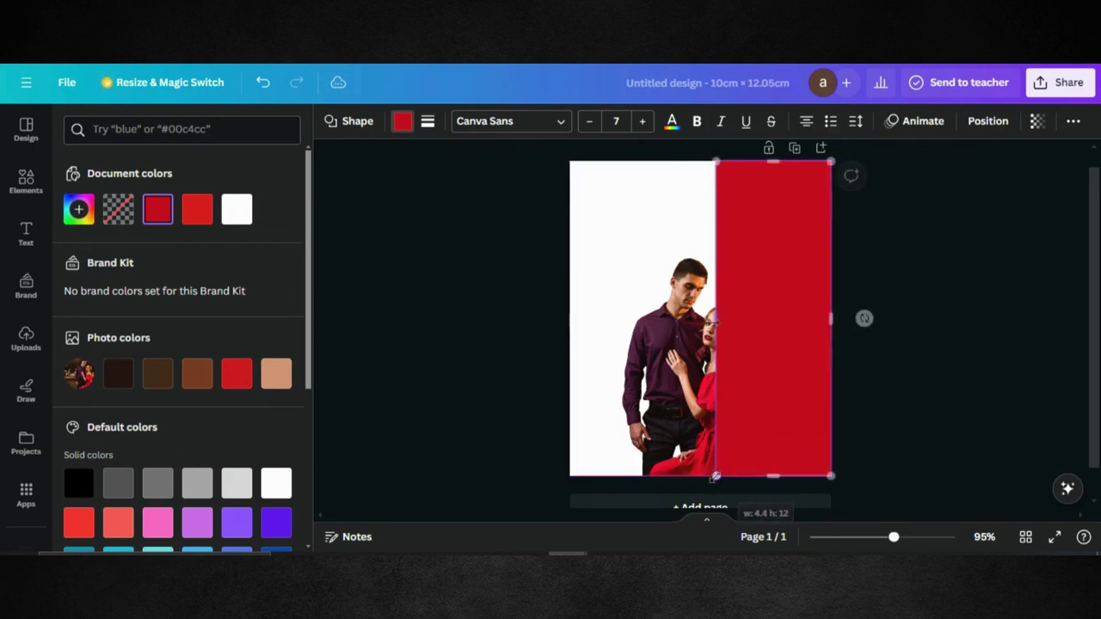
pyautogui.moveTo(715, 318); pyautogui.dragTo(691, 319)
pyautogui.rightClick(752, 311)
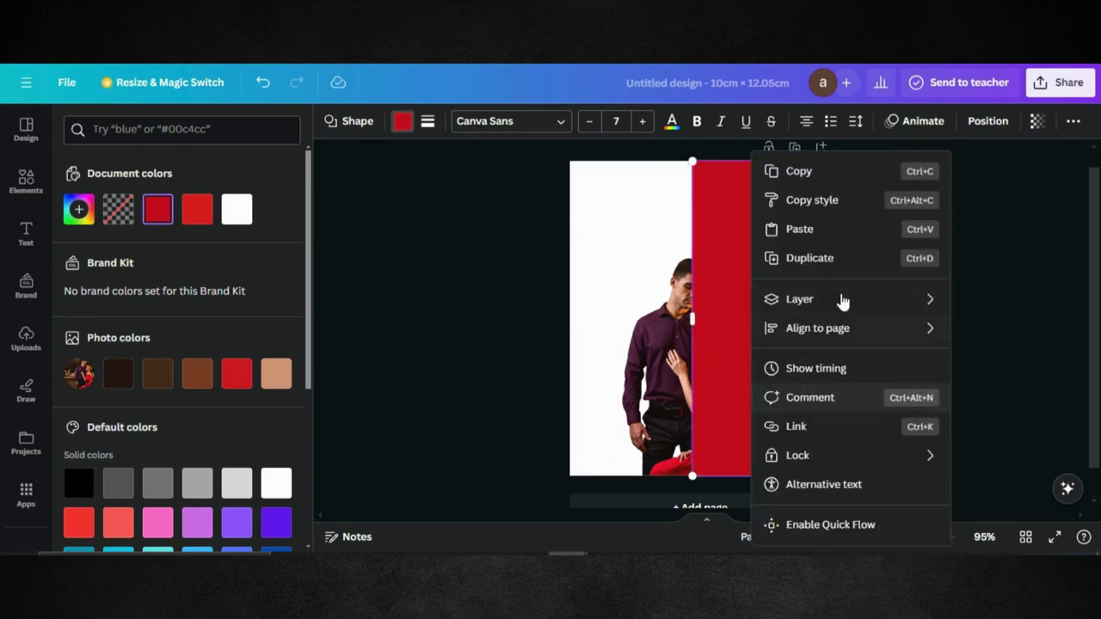
pyautogui.moveTo(843, 301)
pyautogui.click(937, 356)
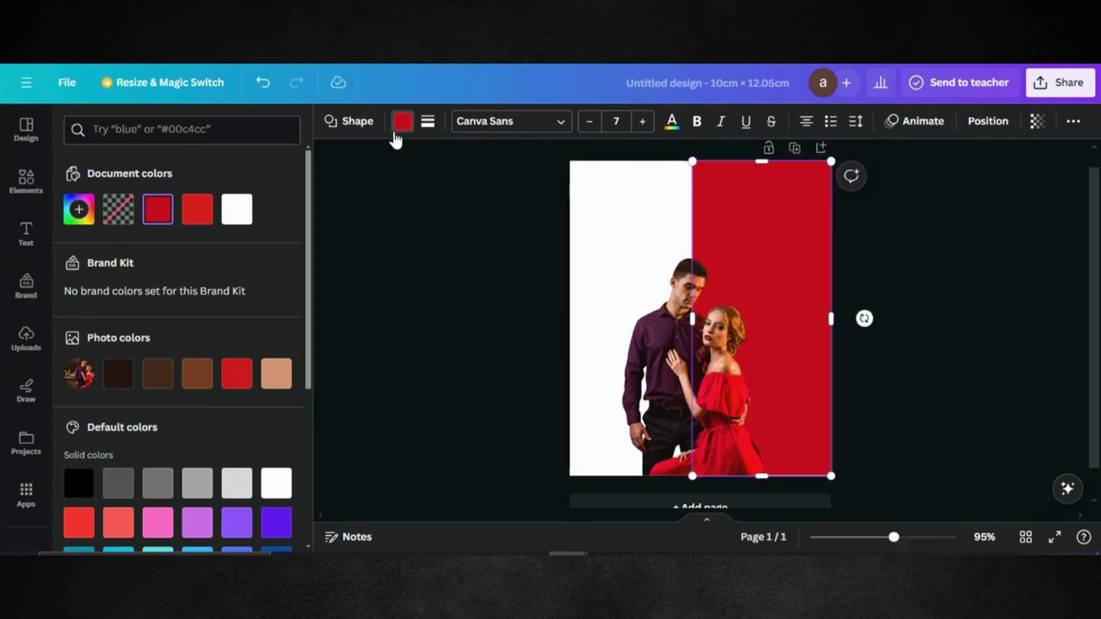
# - Fill the page background with the dark purple sampled from the man's shirt
pyautogui.click(594, 209)
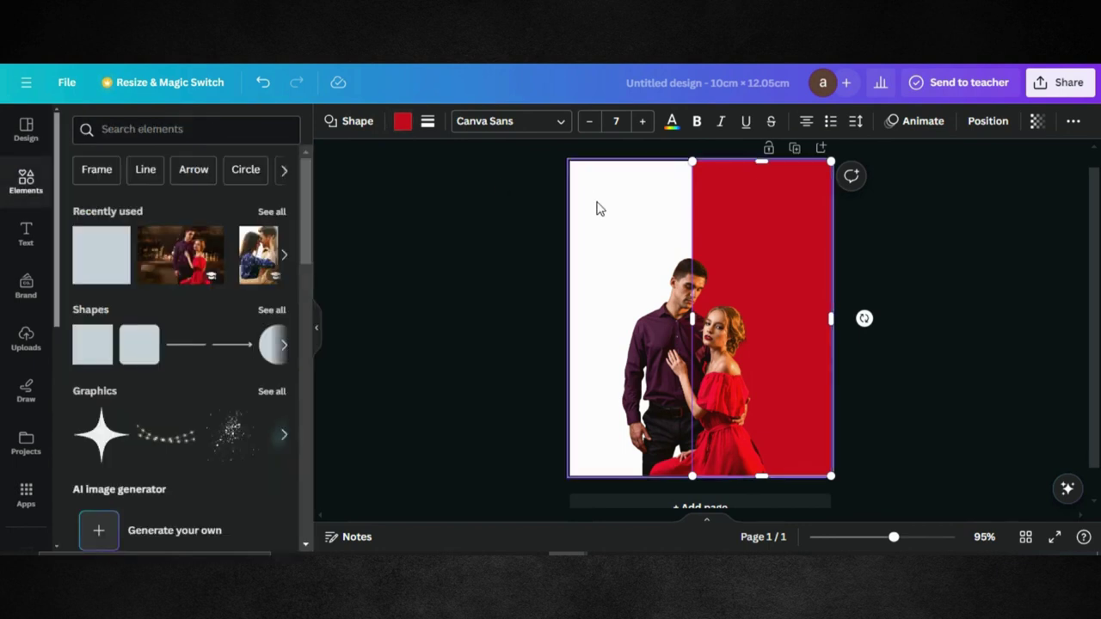
pyautogui.click(328, 124)
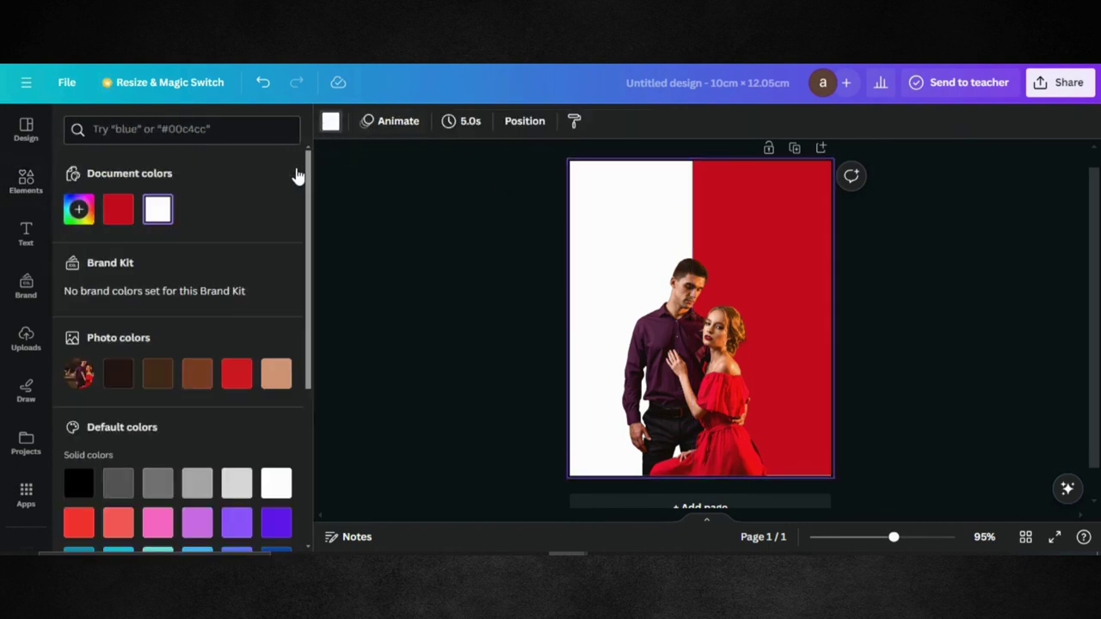
pyautogui.click(79, 209)
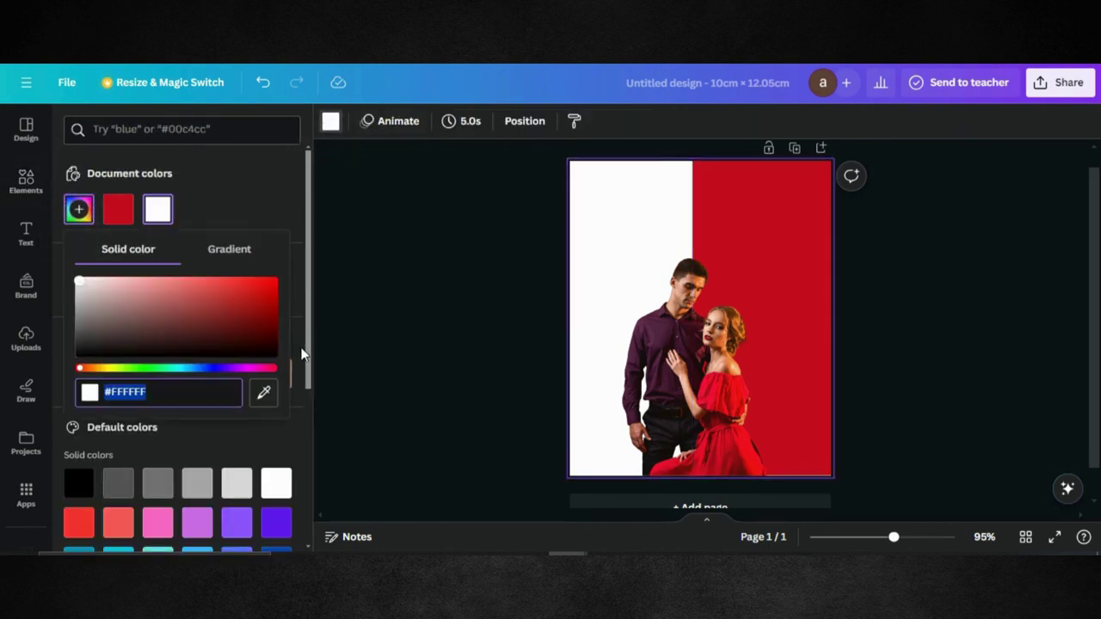
pyautogui.click(263, 393)
pyautogui.click(641, 335)
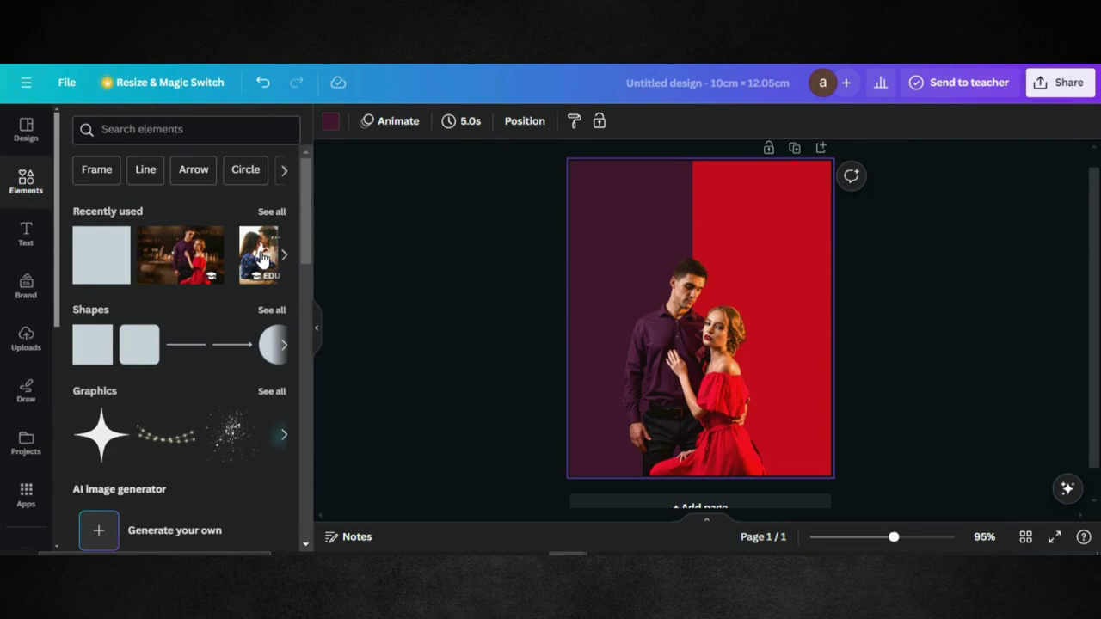
# - Insert the recently used photo of the embracing couple, remove its background and open its image adjustments
pyautogui.click(262, 257)
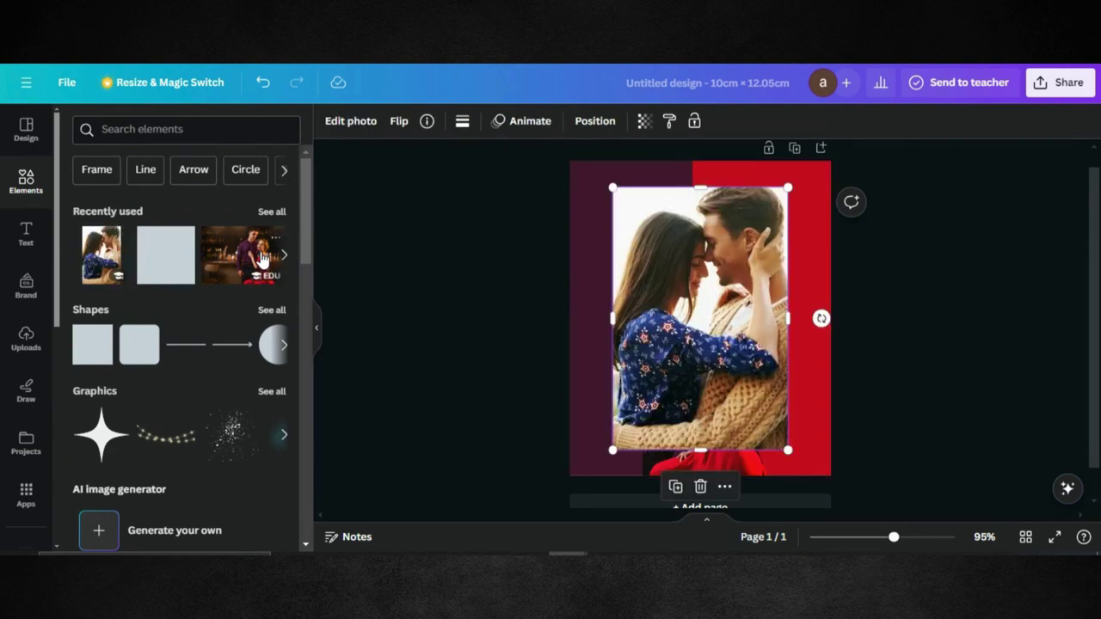
pyautogui.click(350, 121)
pyautogui.click(99, 228)
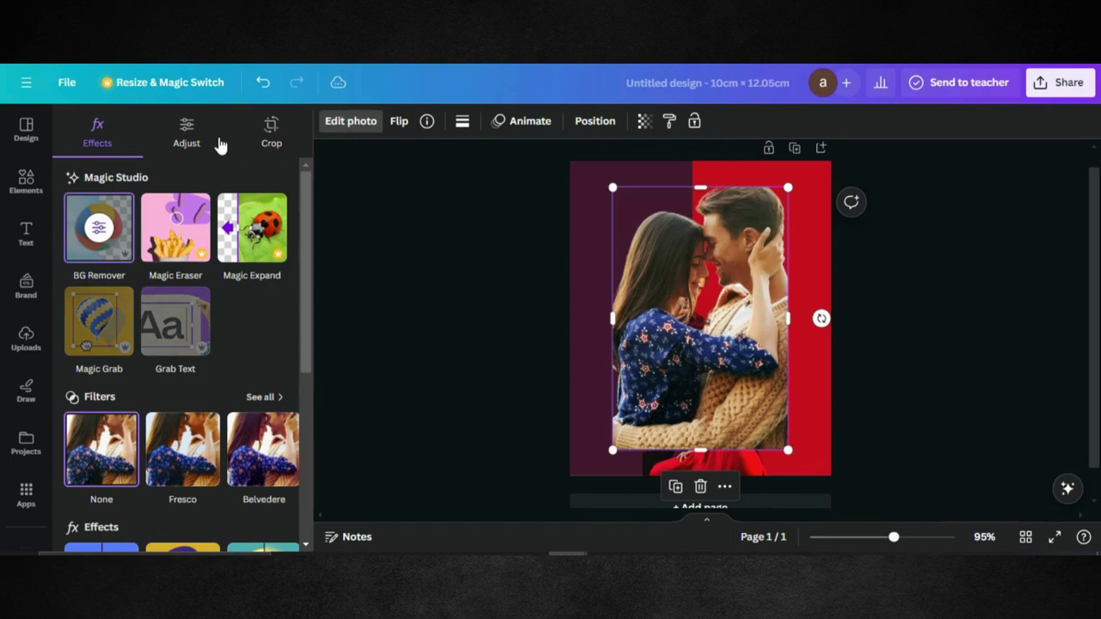
pyautogui.click(199, 136)
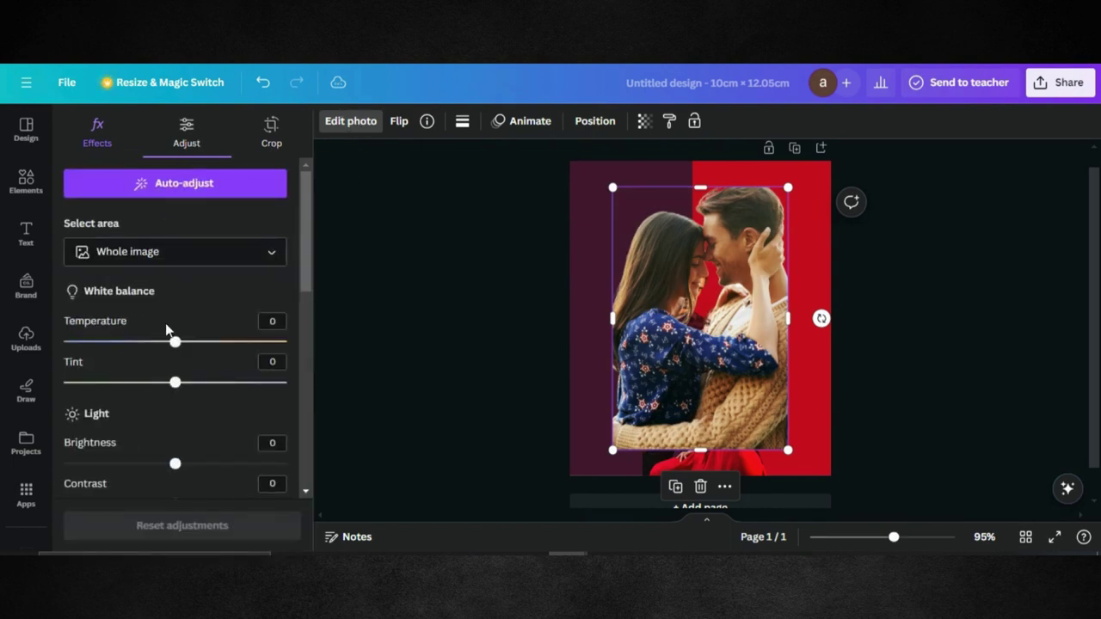
pyautogui.scroll(-2, 167, 331)
pyautogui.moveTo(177, 362); pyautogui.dragTo(12, 365)
pyautogui.moveTo(176, 403); pyautogui.dragTo(283, 400)
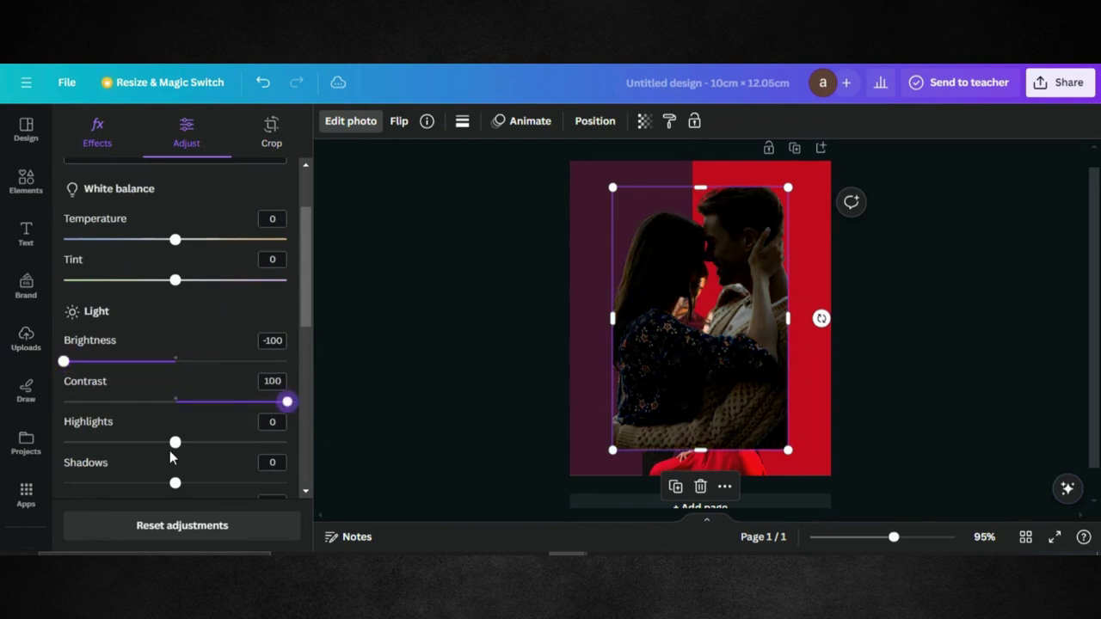
pyautogui.hotkey('ctrl', 'z')
pyautogui.hotkey('ctrl', 'z')
# - Set the embracing couple photo's contrast to 100, saturation to -100 and clarity to -100
pyautogui.scroll(-3, 172, 453)
pyautogui.moveTo(175, 289); pyautogui.dragTo(295, 289)
pyautogui.scroll(-3, 142, 372)
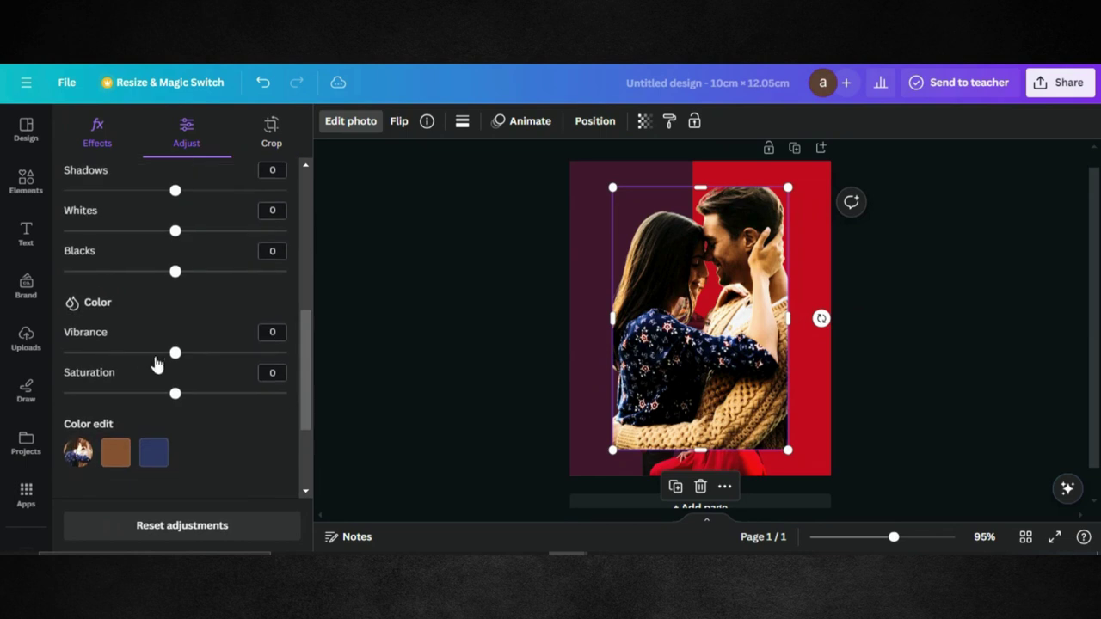
pyautogui.moveTo(175, 394); pyautogui.dragTo(34, 387)
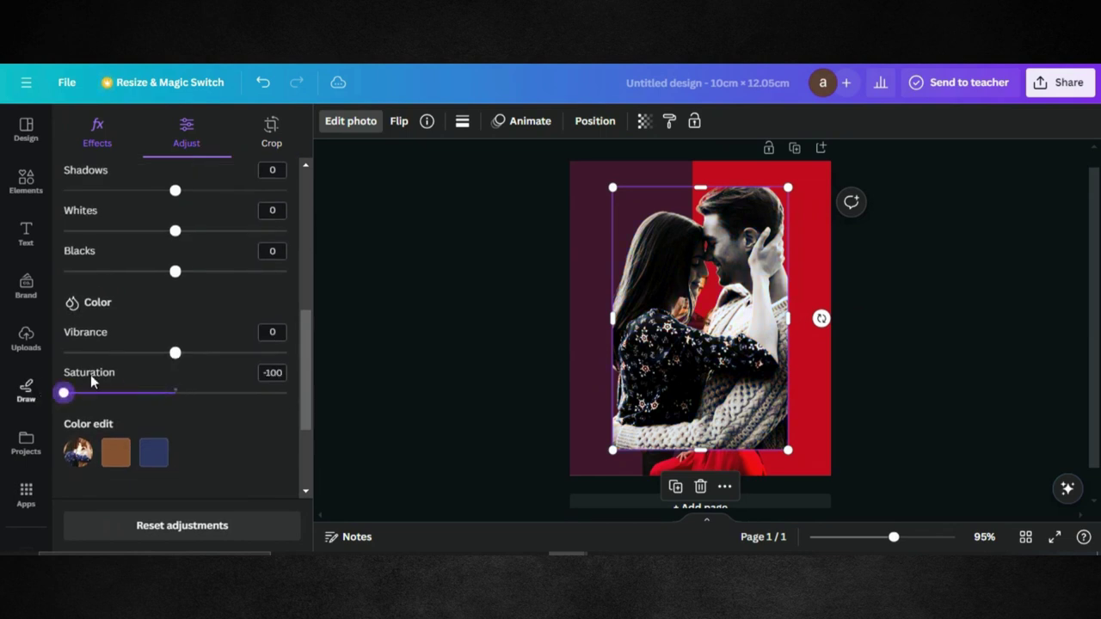
pyautogui.scroll(-2, 163, 388)
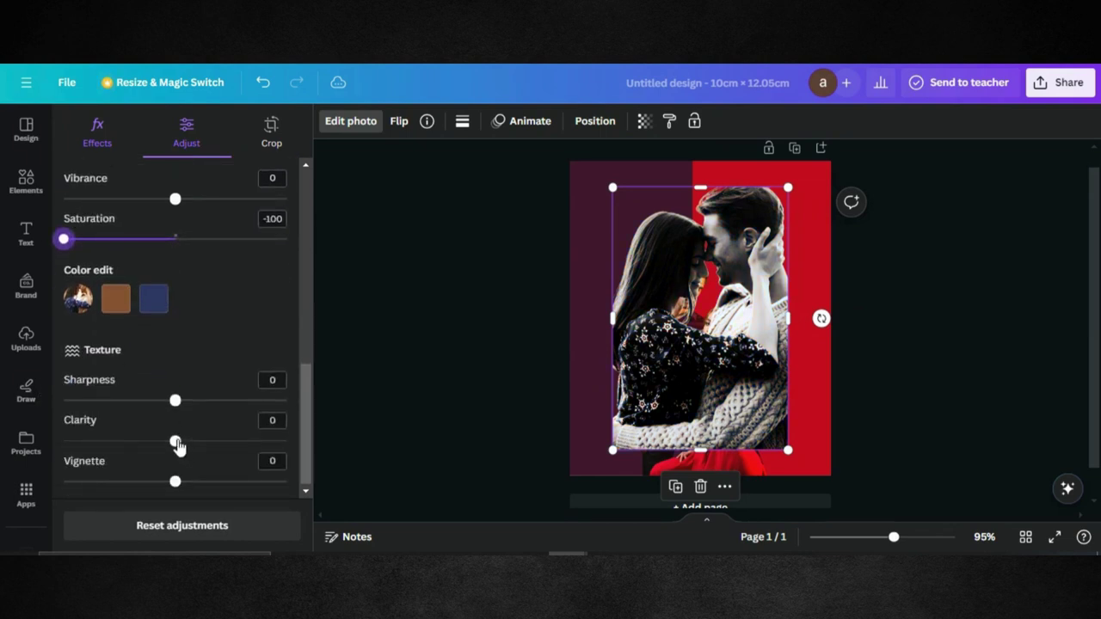
pyautogui.moveTo(177, 445); pyautogui.dragTo(50, 440)
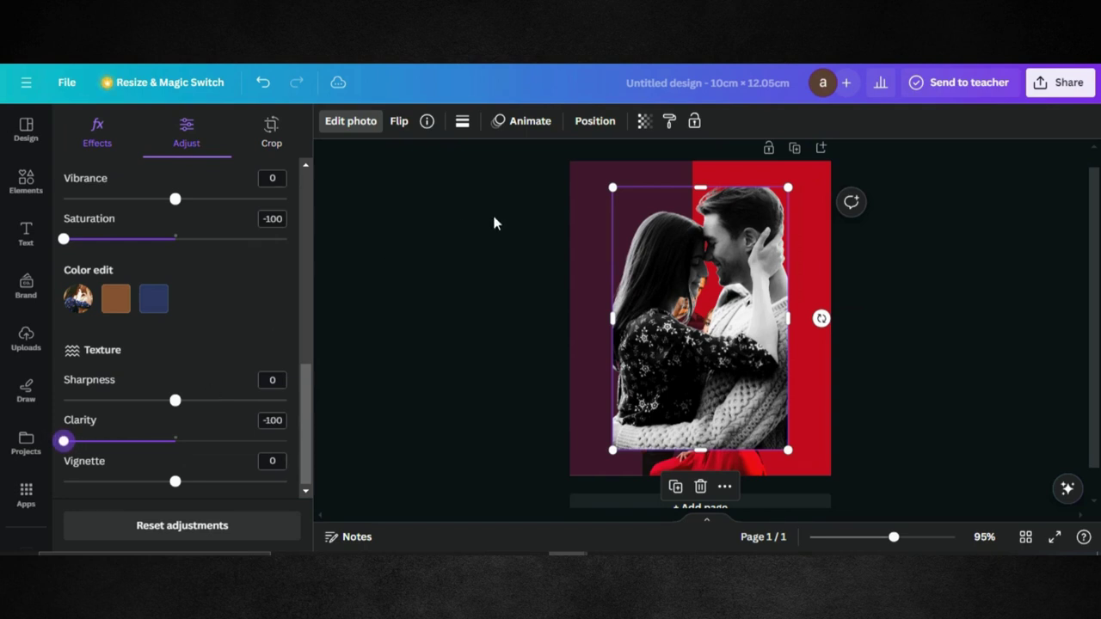
# - Set the embracing couple photo's transparency to 22 and both its blacks and whites to -100
pyautogui.click(645, 124)
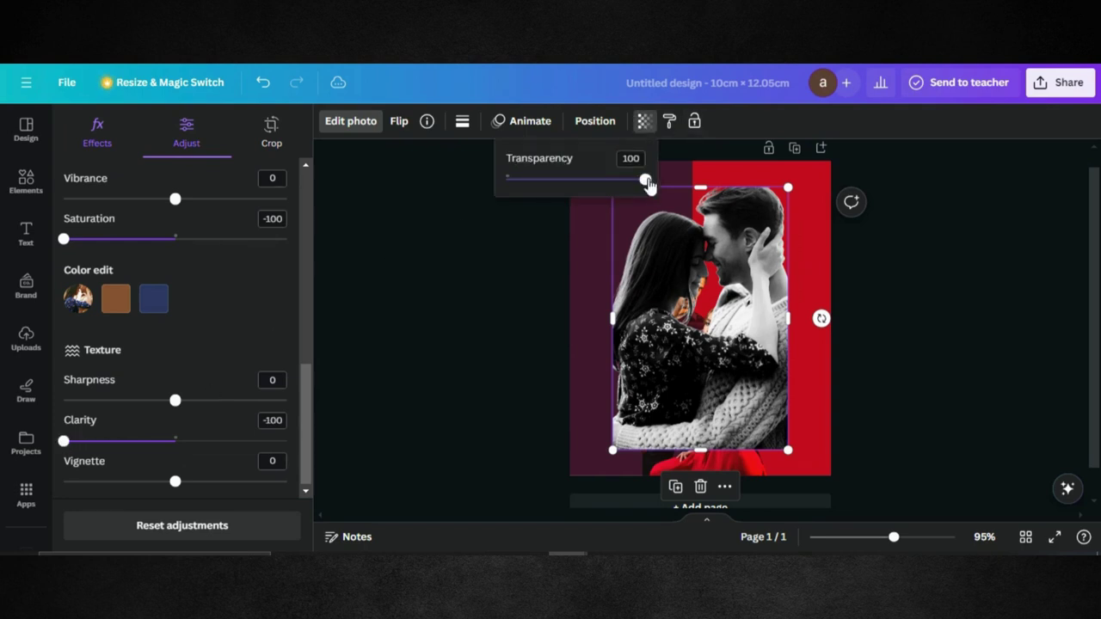
pyautogui.moveTo(646, 178); pyautogui.dragTo(538, 193)
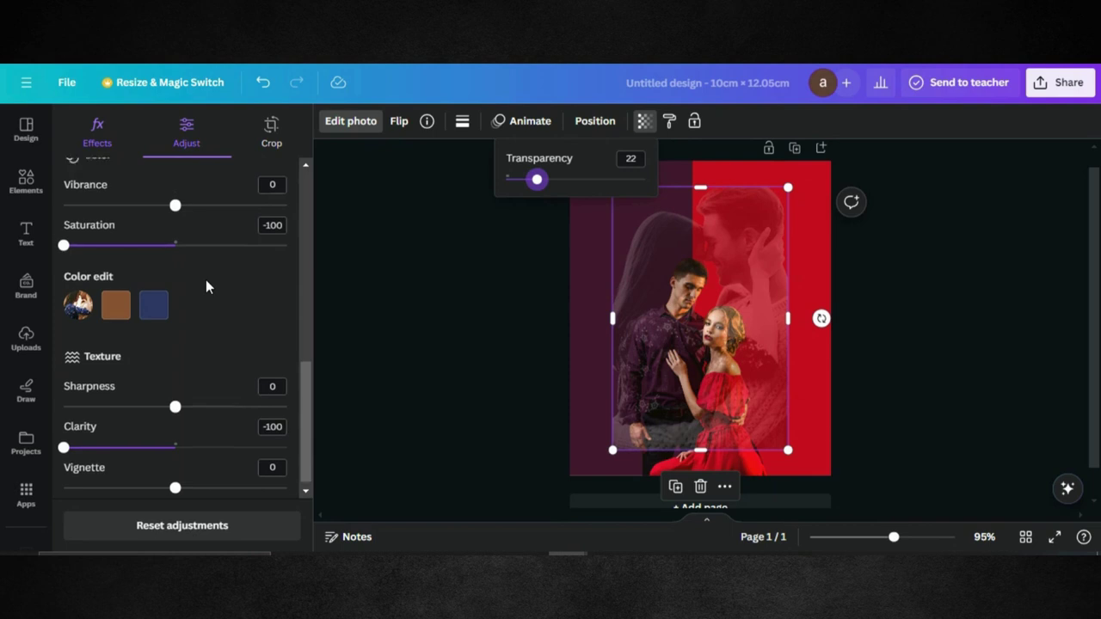
pyautogui.scroll(5, 205, 284)
pyautogui.click(177, 323)
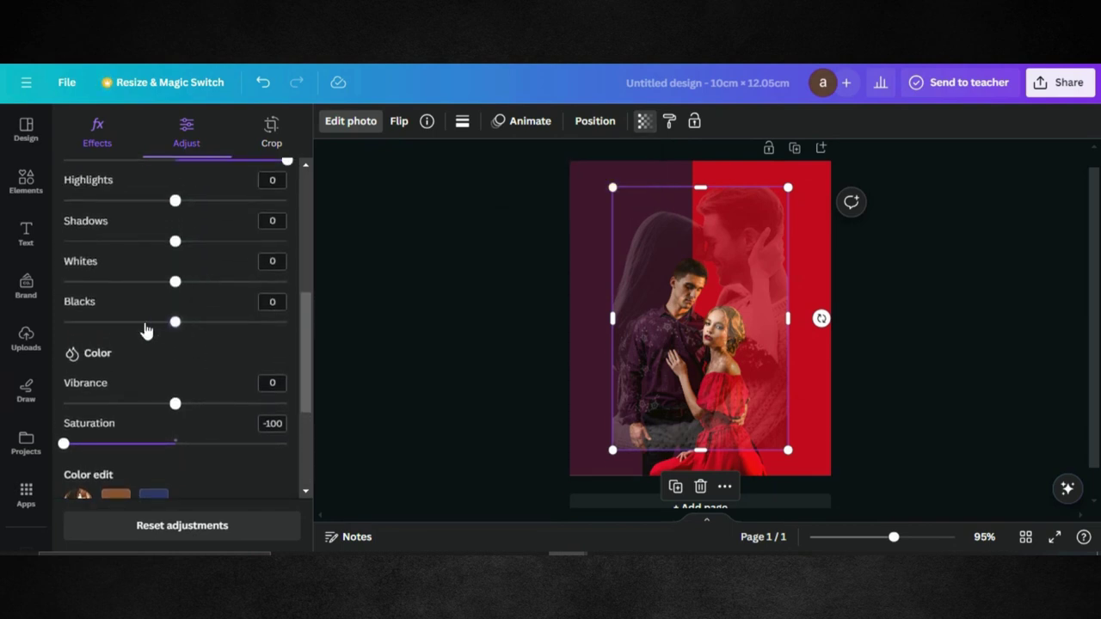
pyautogui.moveTo(134, 331); pyautogui.dragTo(62, 331)
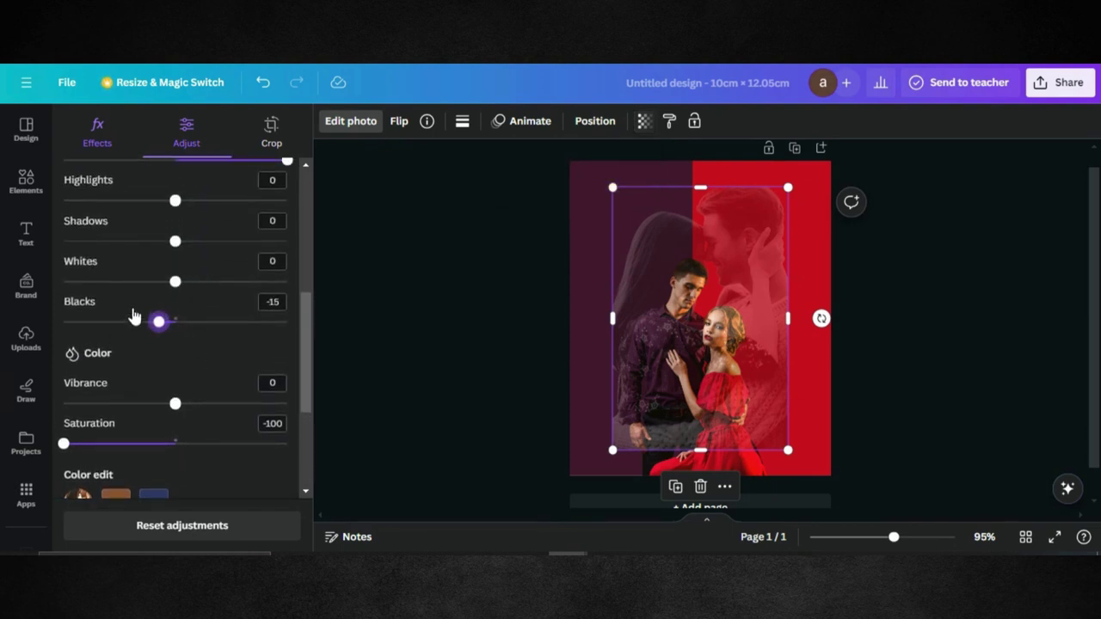
pyautogui.moveTo(158, 322); pyautogui.dragTo(63, 321)
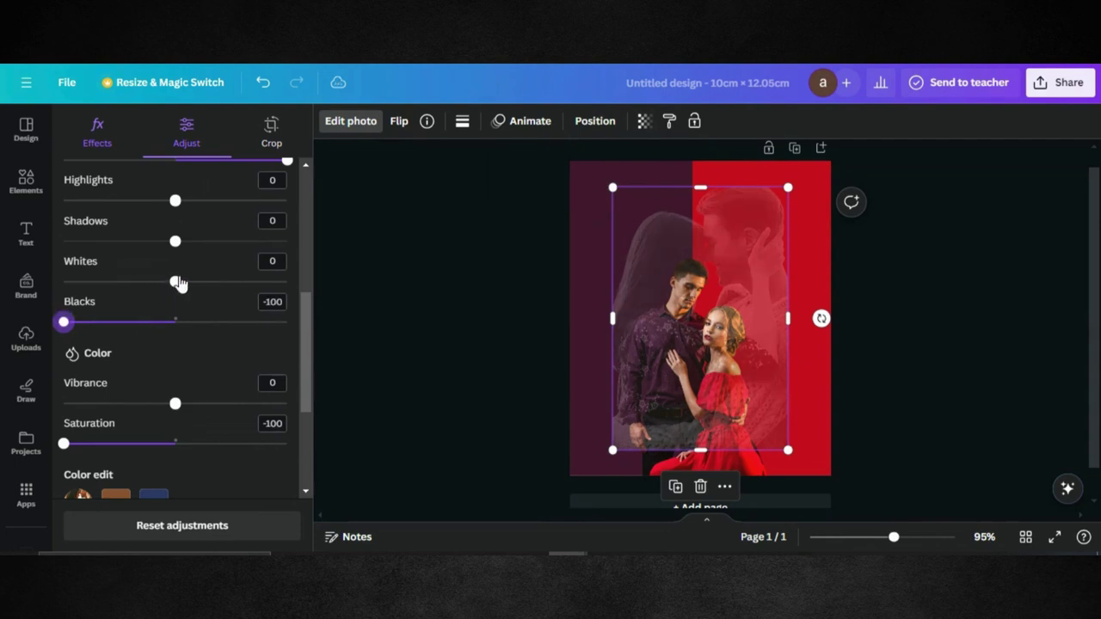
pyautogui.moveTo(175, 282); pyautogui.dragTo(39, 295)
# - Shrink the faded couple photo to fit the lower part of the red panel and set its transparency to 11
pyautogui.moveTo(753, 245); pyautogui.dragTo(831, 320)
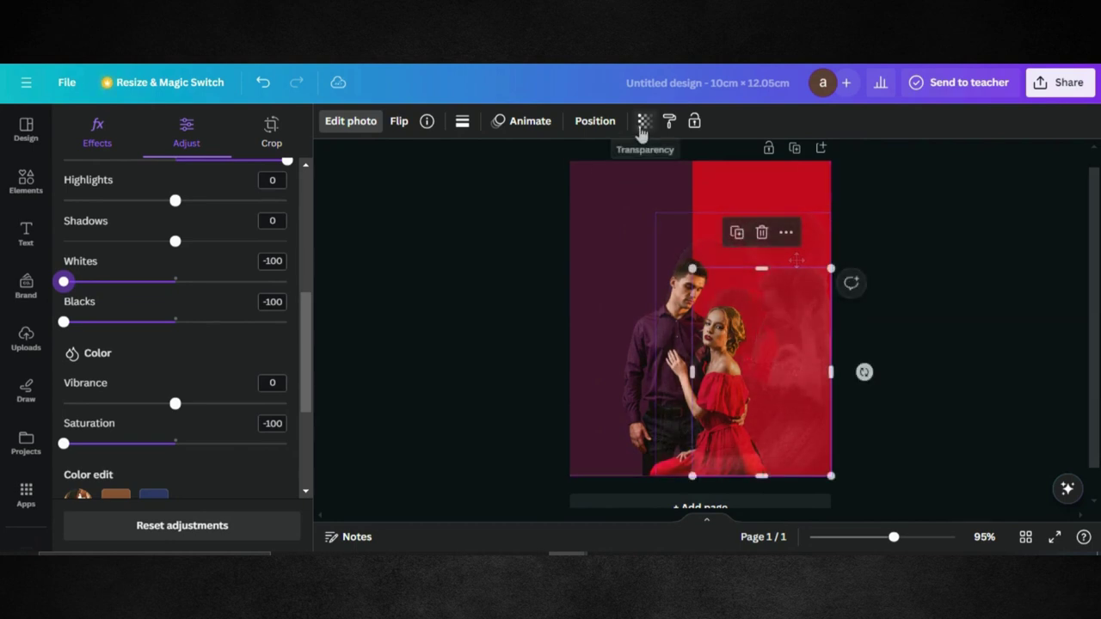
pyautogui.click(644, 120)
pyautogui.moveTo(536, 184); pyautogui.dragTo(523, 188)
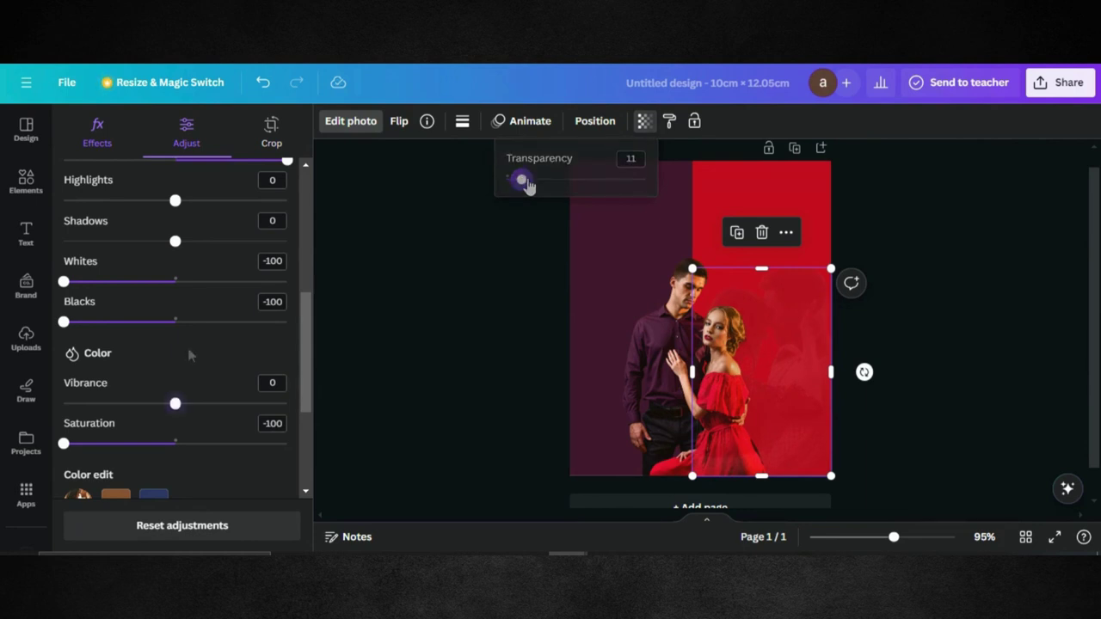
# - Set the faded couple photo's brightness to -100, then enlarge it across most of the red panel and shift it slightly left
pyautogui.scroll(5, 189, 351)
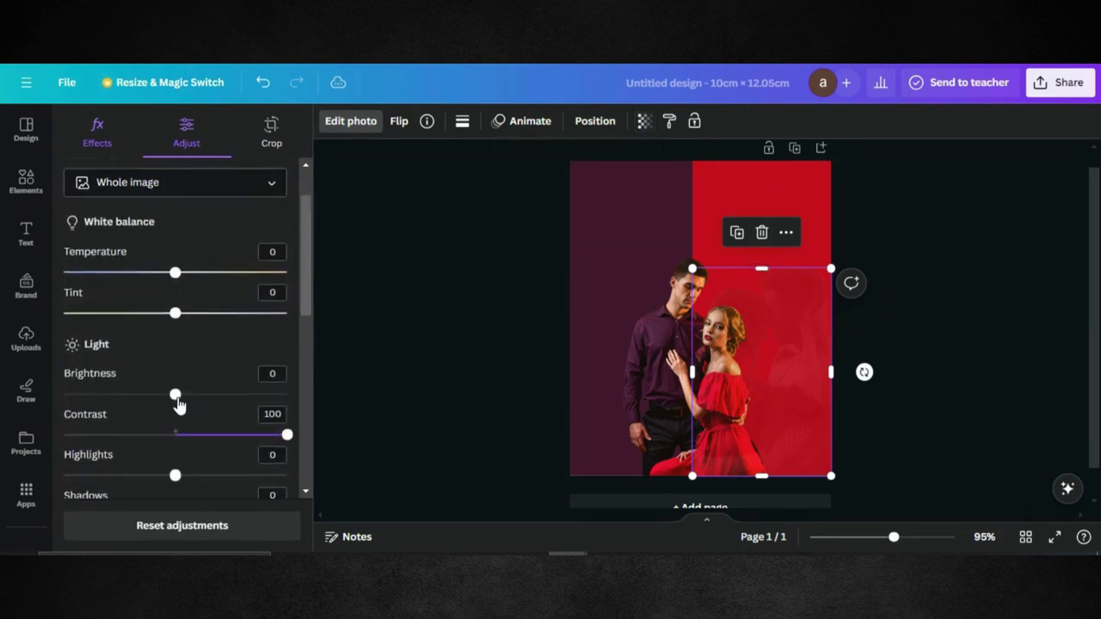
pyautogui.moveTo(176, 403); pyautogui.dragTo(43, 396)
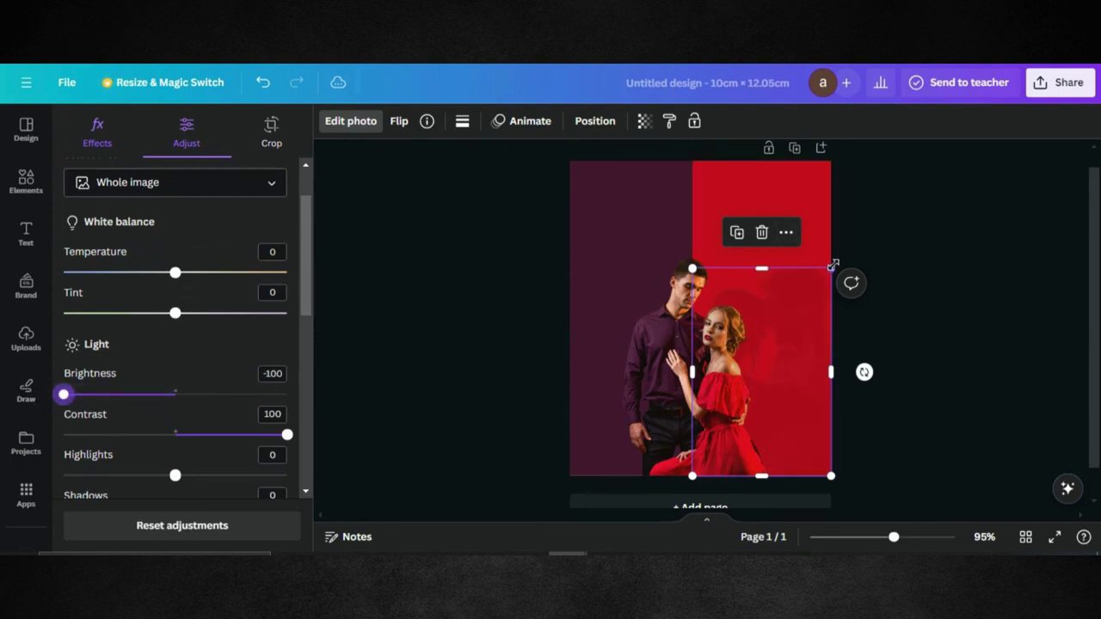
pyautogui.moveTo(831, 269); pyautogui.dragTo(869, 196)
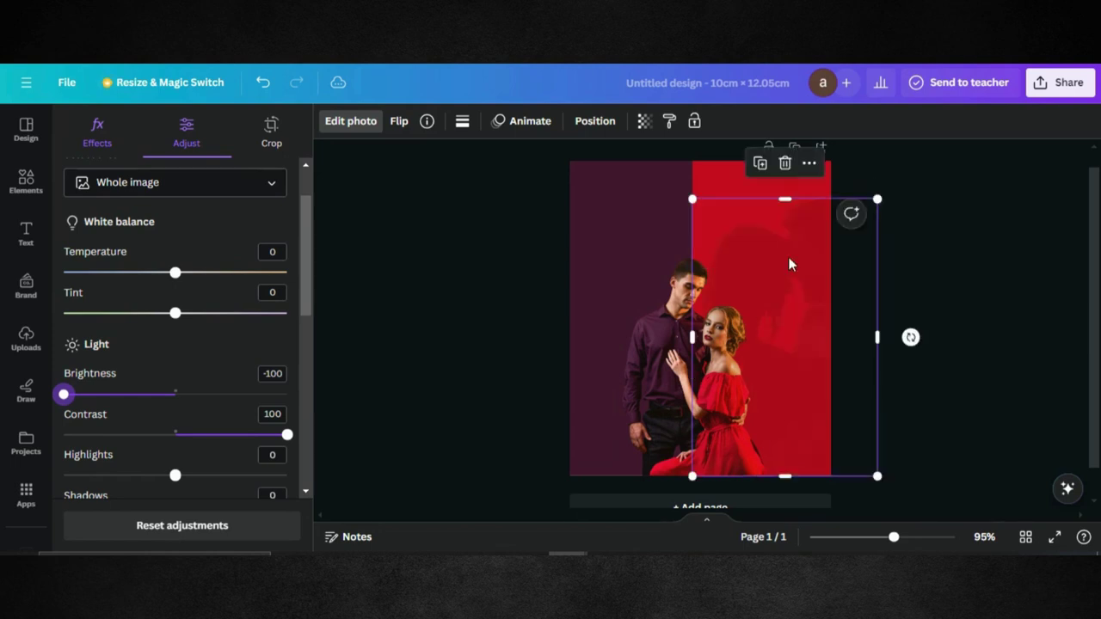
pyautogui.moveTo(786, 255)
pyautogui.mouseDown()
pyautogui.moveTo(786, 236)
pyautogui.moveTo(788, 255)
pyautogui.moveTo(768, 255)
pyautogui.mouseUp()
pyautogui.click(945, 284)
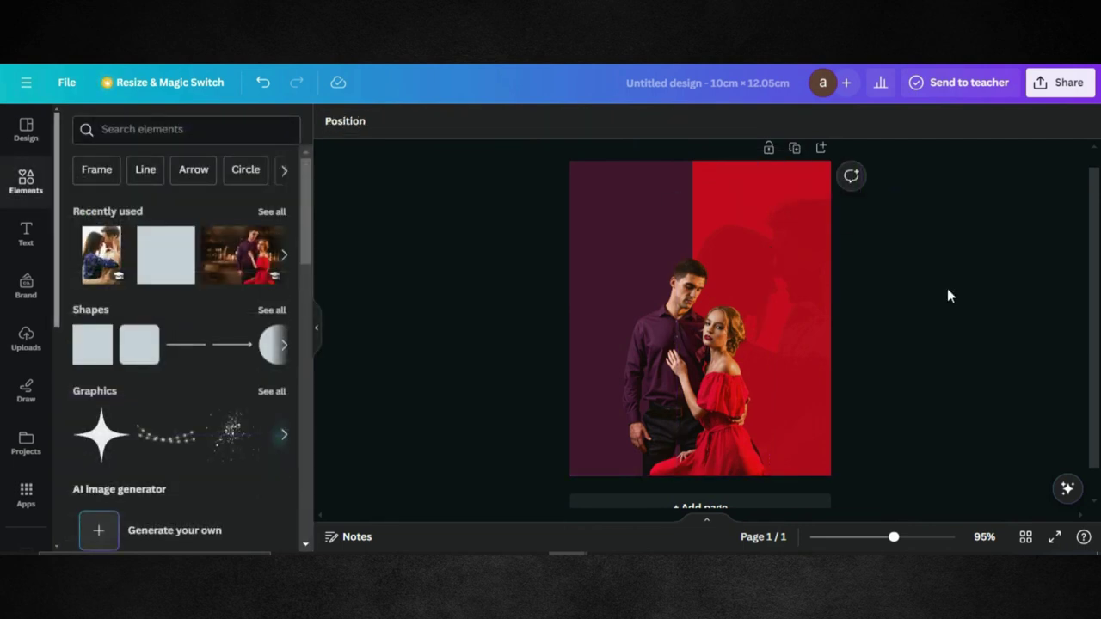
# - Insert the recently used dark close-up photo of a man's face, flip it horizontally and remove its background
pyautogui.click(283, 256)
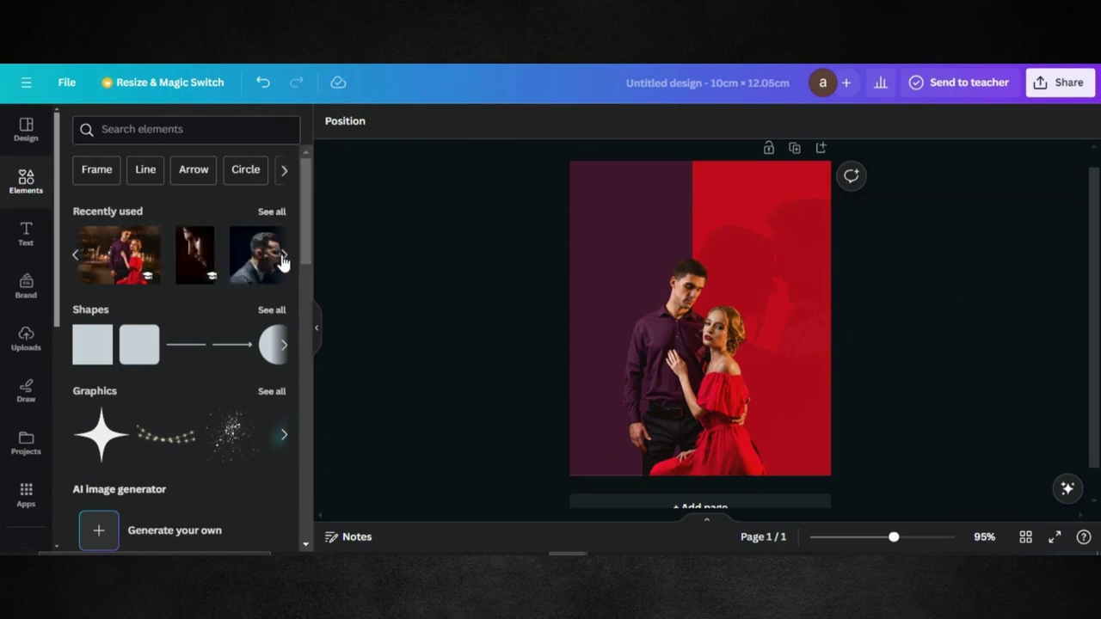
pyautogui.click(197, 256)
pyautogui.click(398, 121)
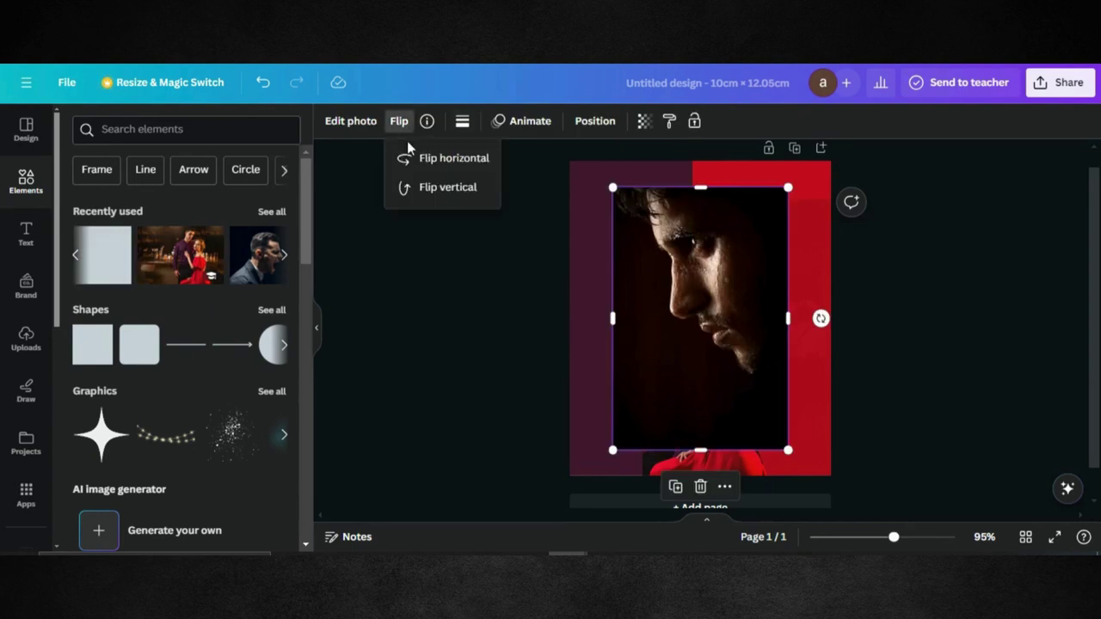
pyautogui.click(438, 161)
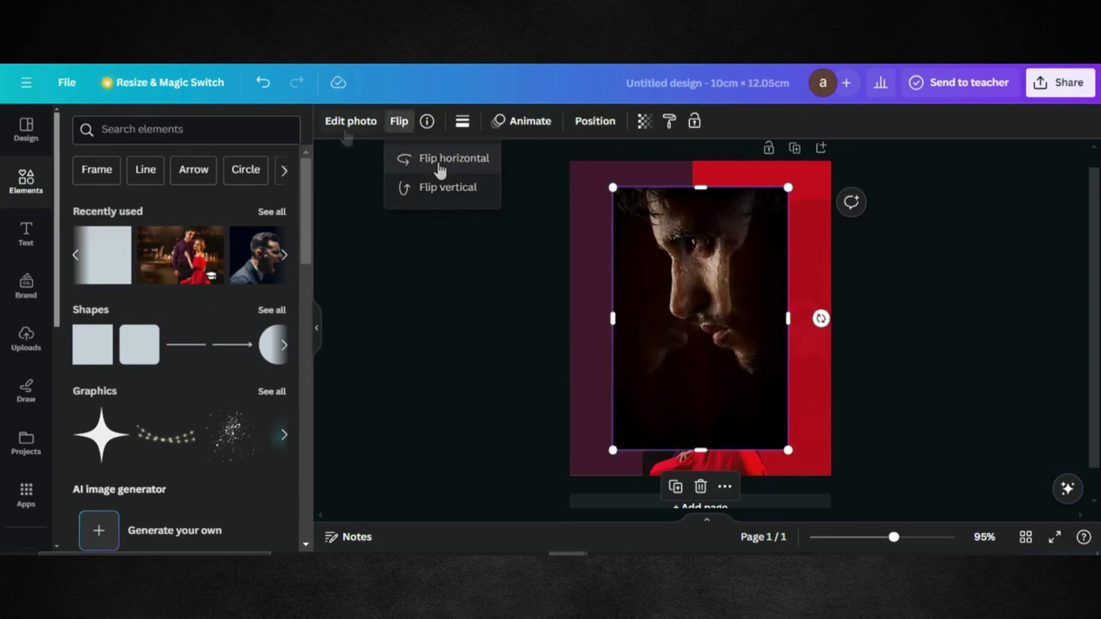
pyautogui.click(109, 234)
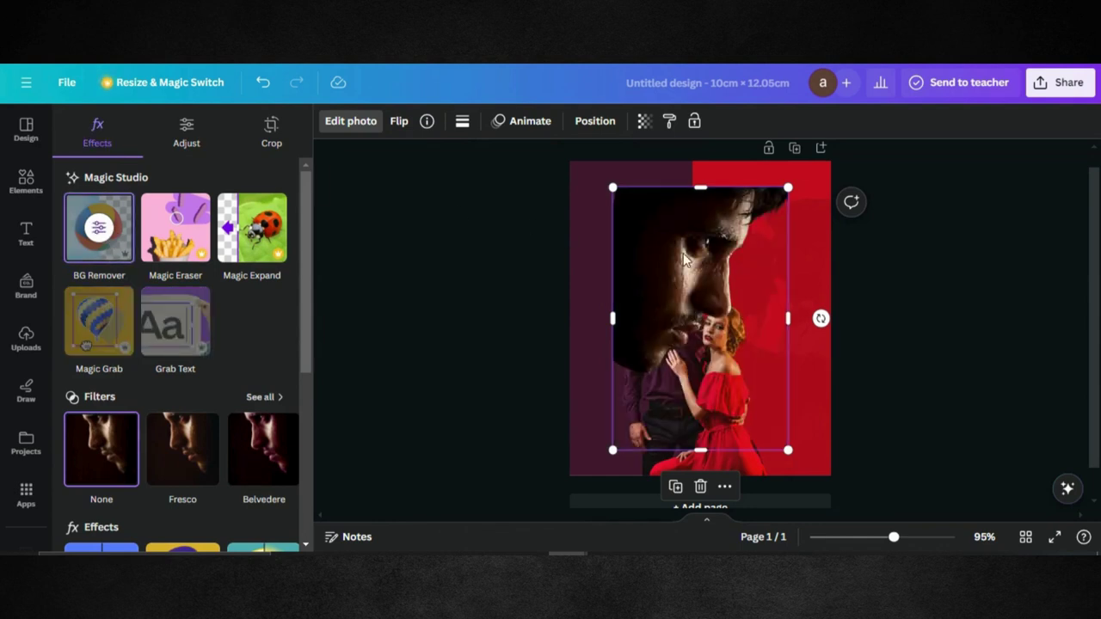
# - Shrink the man's face photo to fit the upper part of the purple panel and set its transparency to 17
pyautogui.moveTo(684, 260); pyautogui.dragTo(632, 227)
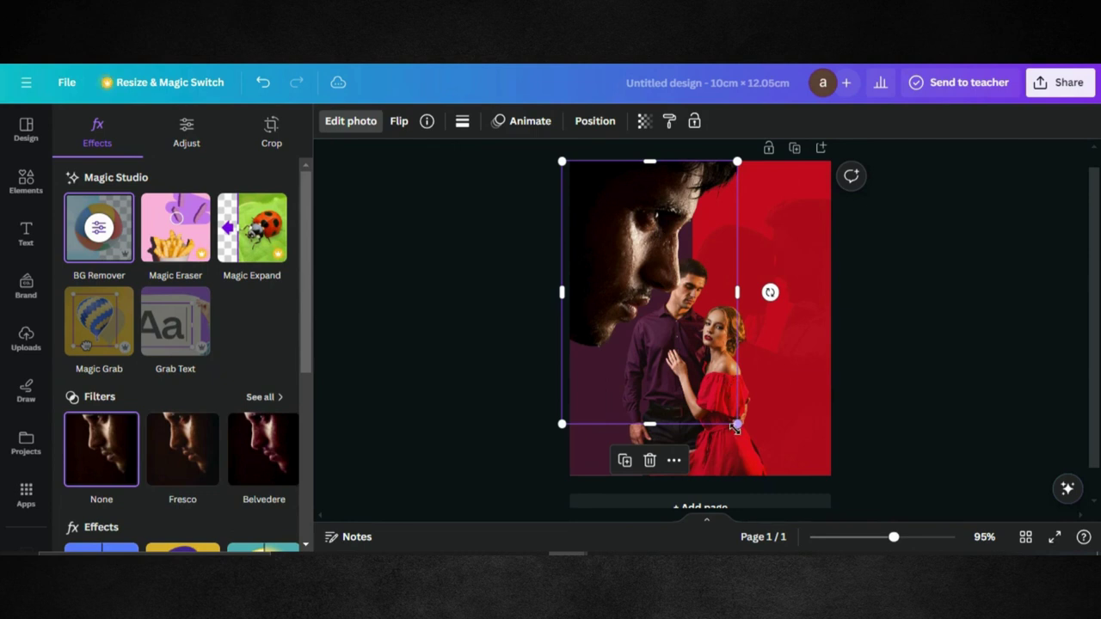
pyautogui.moveTo(716, 402); pyautogui.dragTo(671, 338)
pyautogui.moveTo(588, 248); pyautogui.dragTo(596, 250)
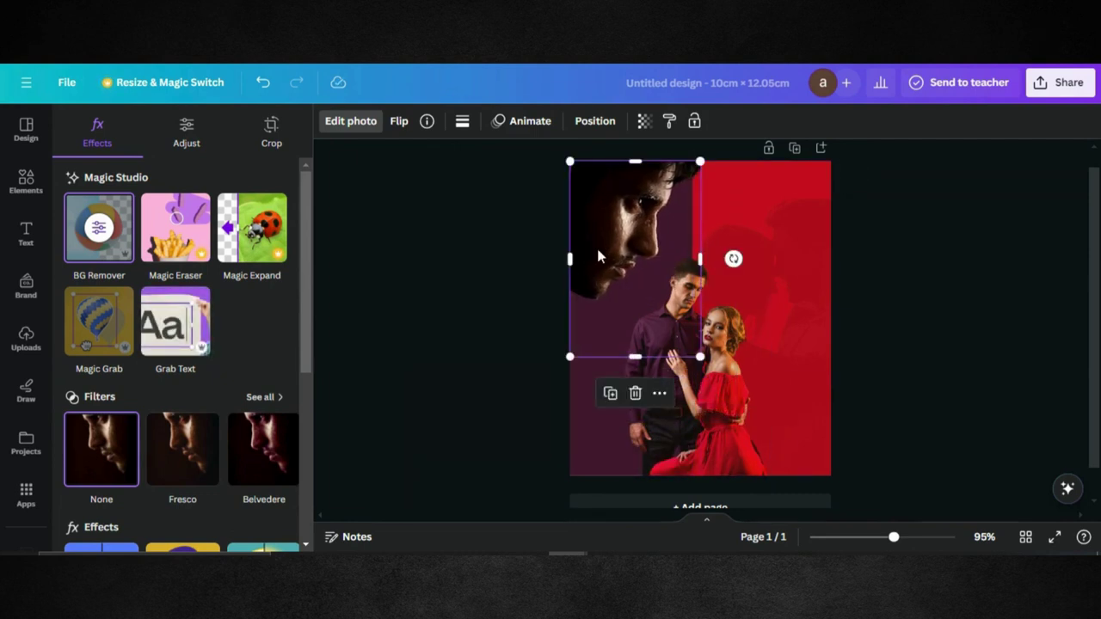
pyautogui.moveTo(700, 356); pyautogui.dragTo(690, 347)
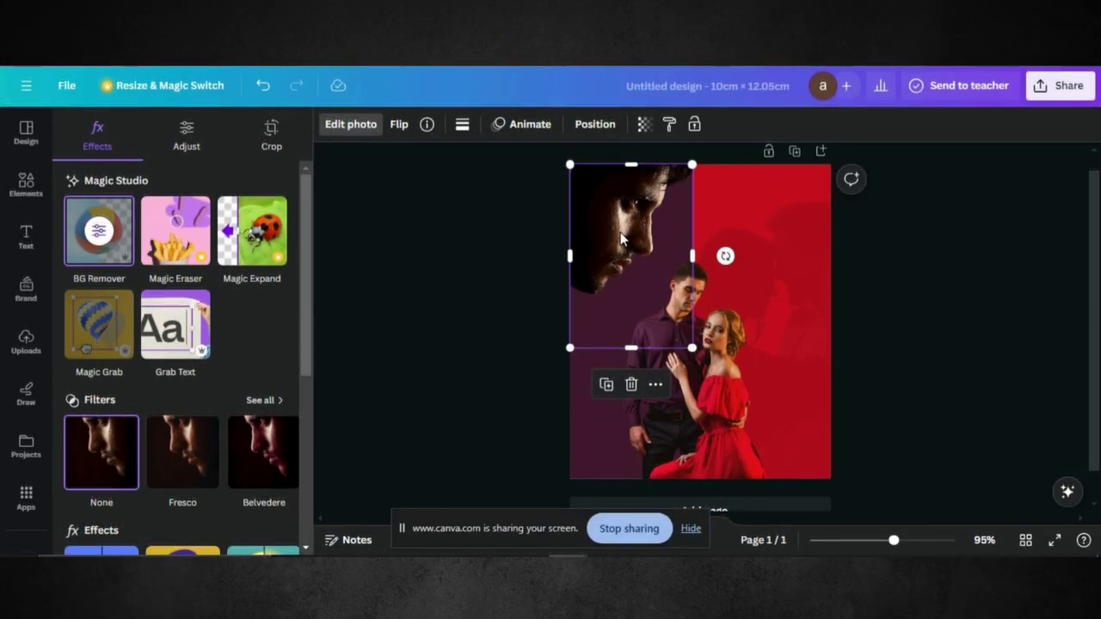
pyautogui.click(643, 124)
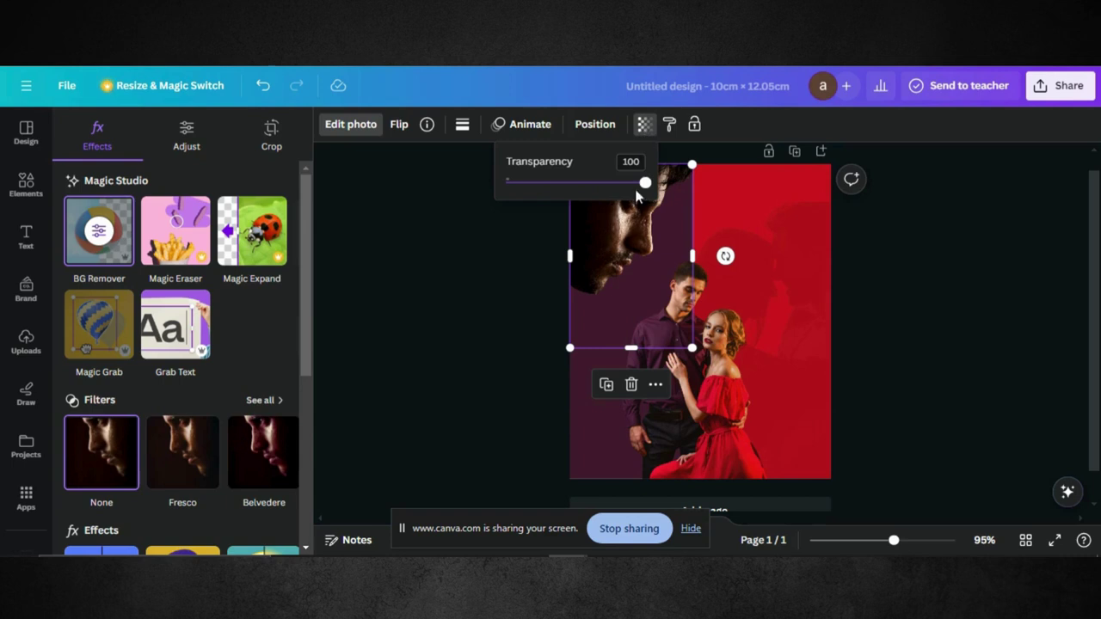
pyautogui.moveTo(641, 185); pyautogui.dragTo(531, 180)
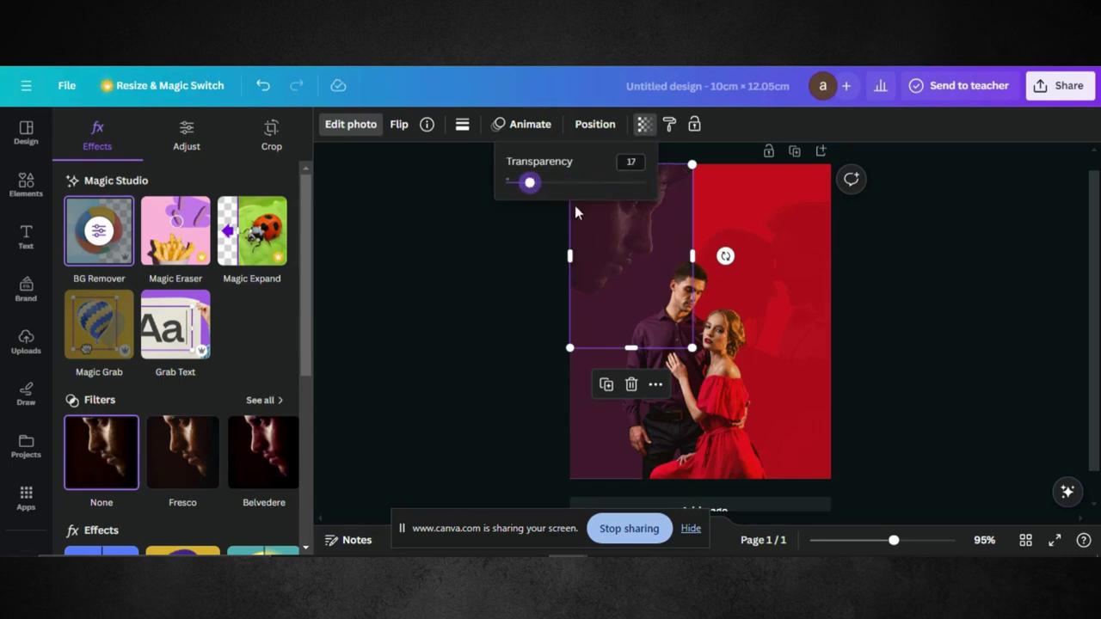
# - Try to put the man's face photo and the faded couple photo behind the cut-out couple by sending each one layer backward
pyautogui.rightClick(618, 248)
pyautogui.moveTo(667, 284)
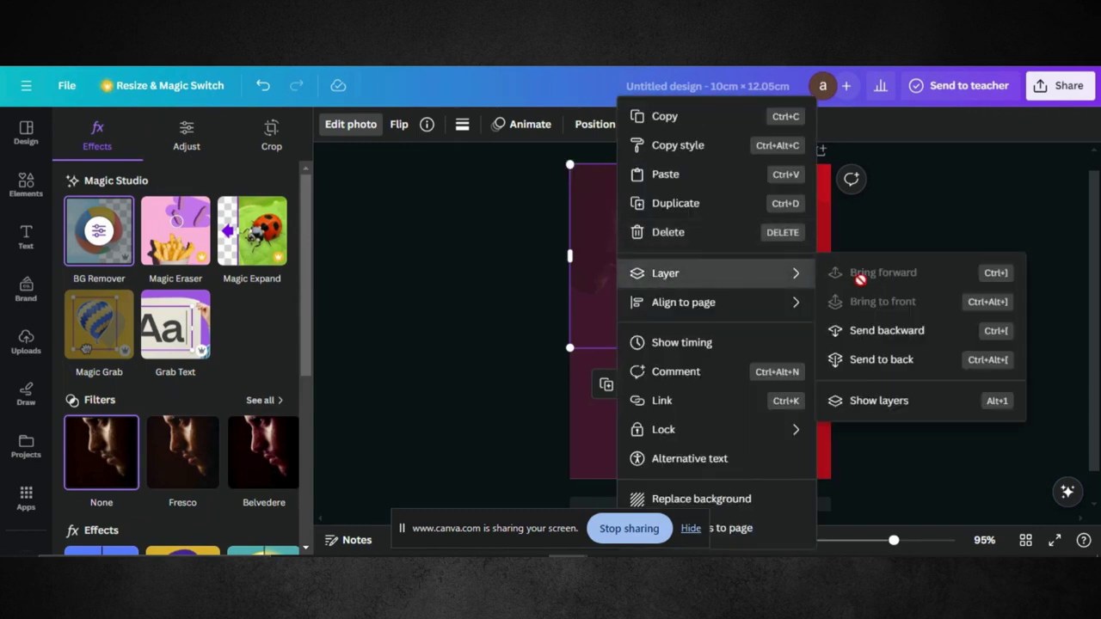
pyautogui.click(852, 331)
pyautogui.click(771, 281)
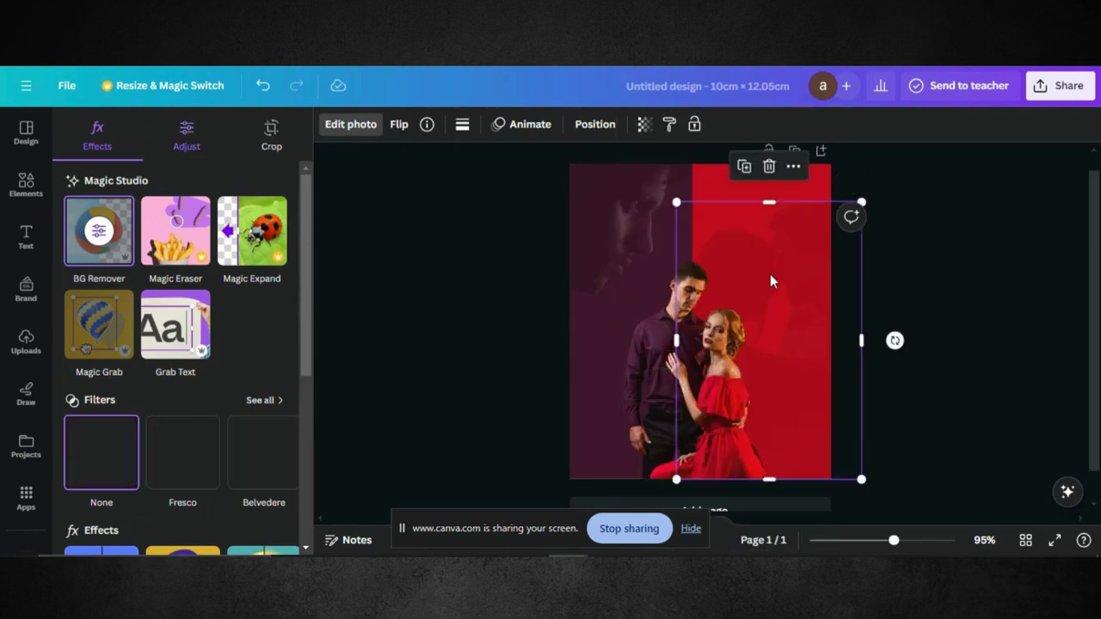
pyautogui.rightClick(772, 282)
pyautogui.moveTo(800, 273)
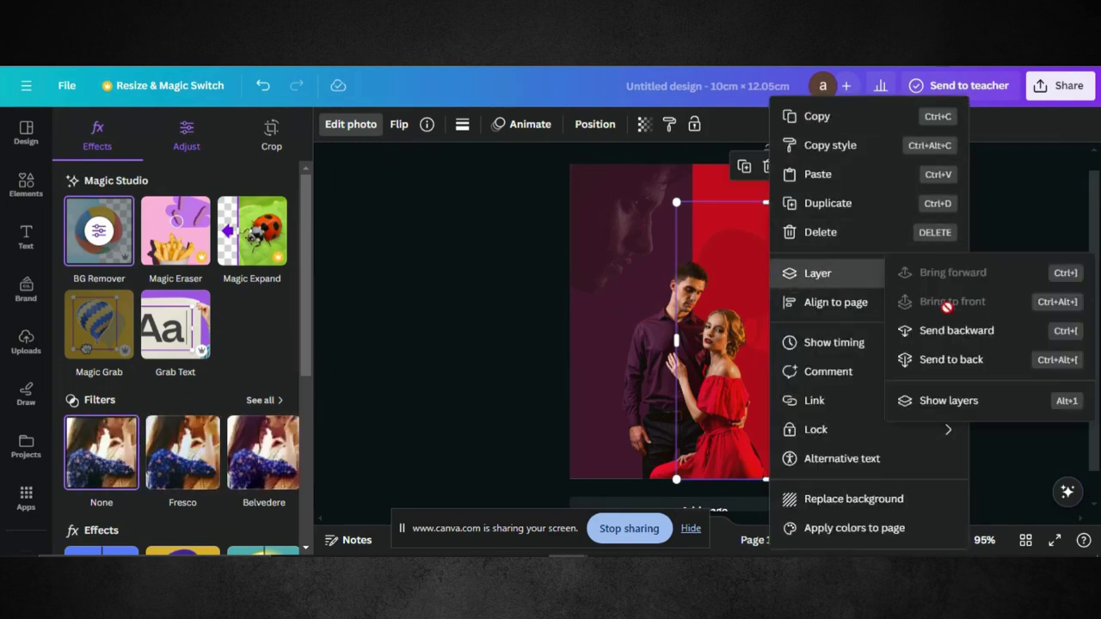
pyautogui.click(955, 331)
# - Move the cut-out couple to the top of the layer order, above both faded photos
pyautogui.click(596, 124)
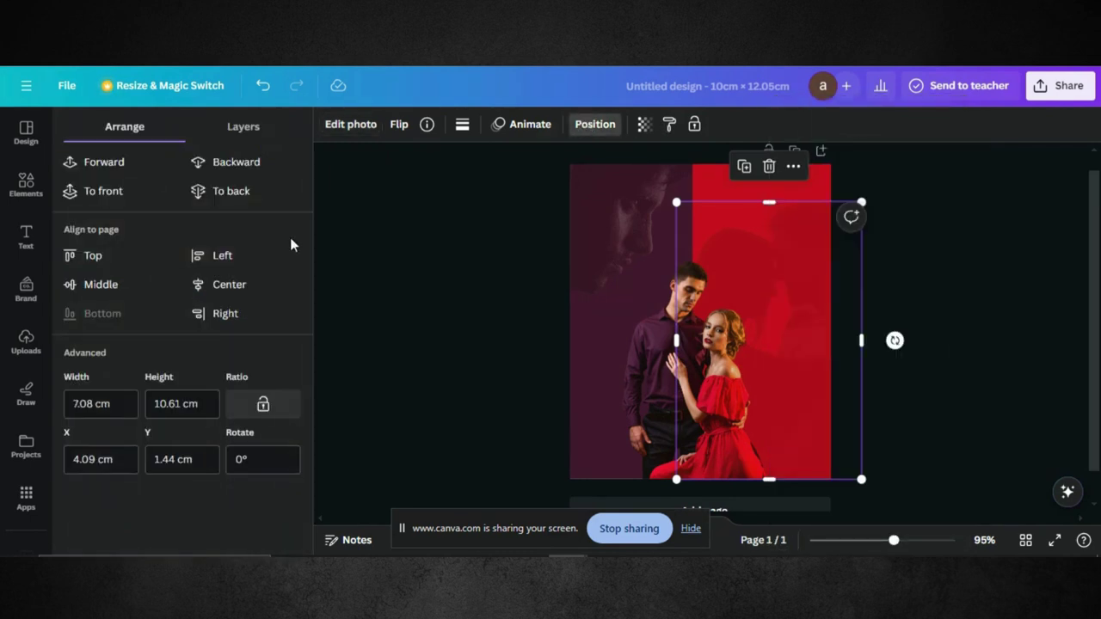
pyautogui.click(241, 126)
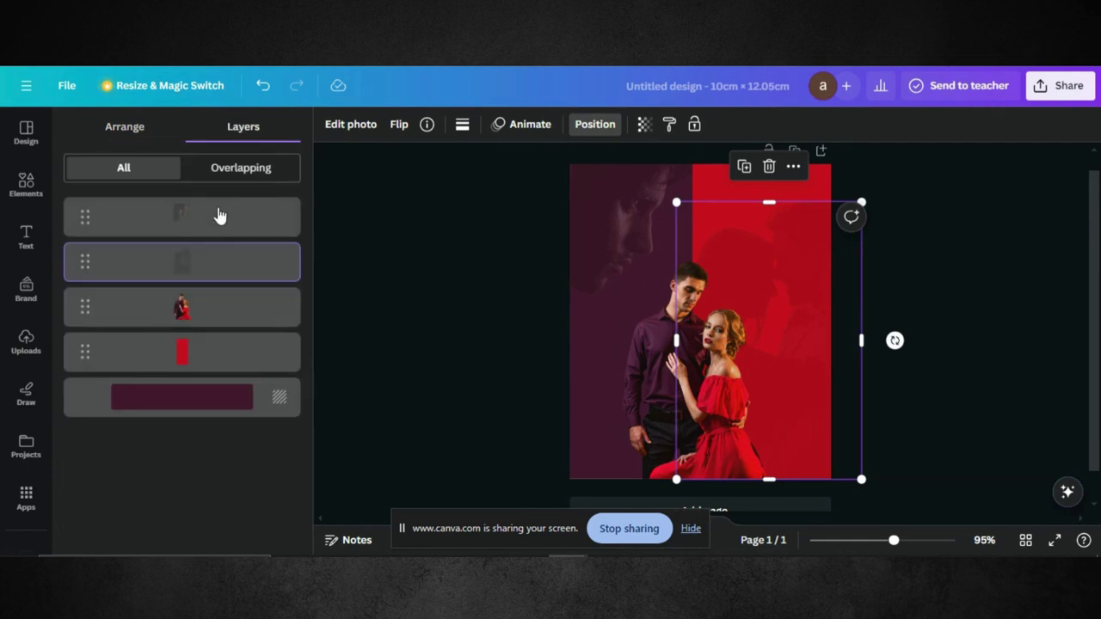
pyautogui.moveTo(184, 287); pyautogui.dragTo(199, 213)
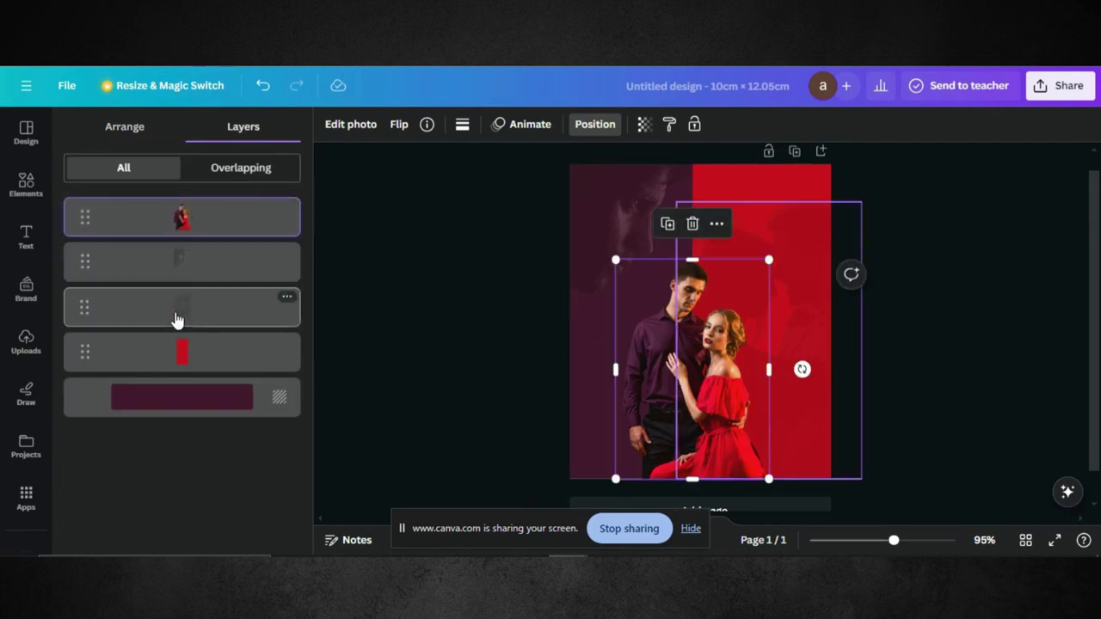
pyautogui.click(401, 306)
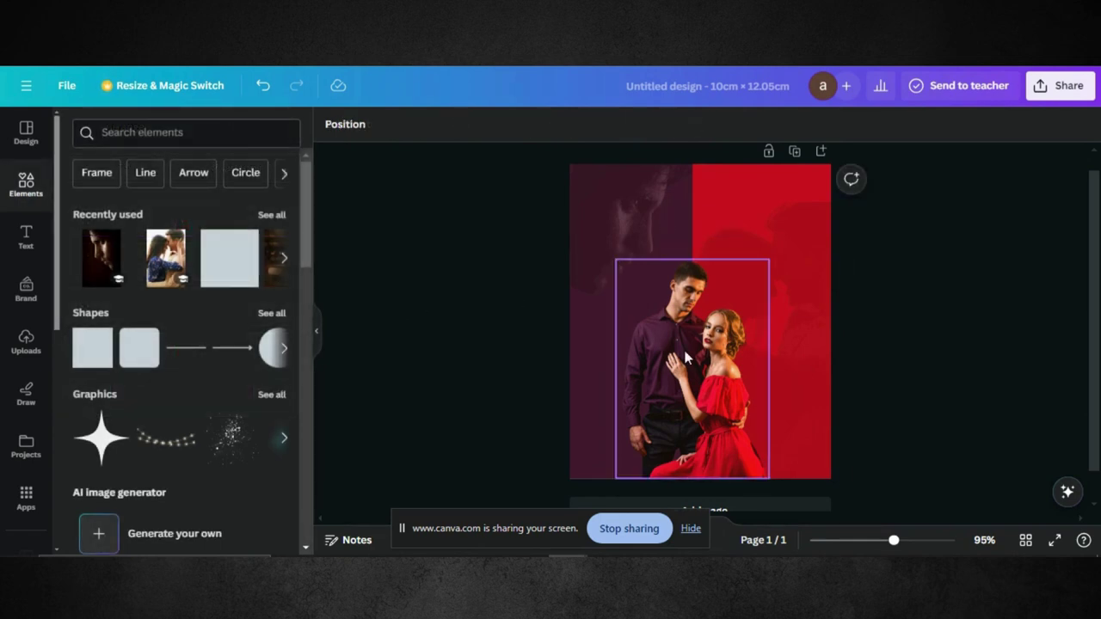
# - Insert the recently used photo of the screaming woman, place it over the lower purple panel and remove its background
pyautogui.click(284, 262)
pyautogui.click(285, 261)
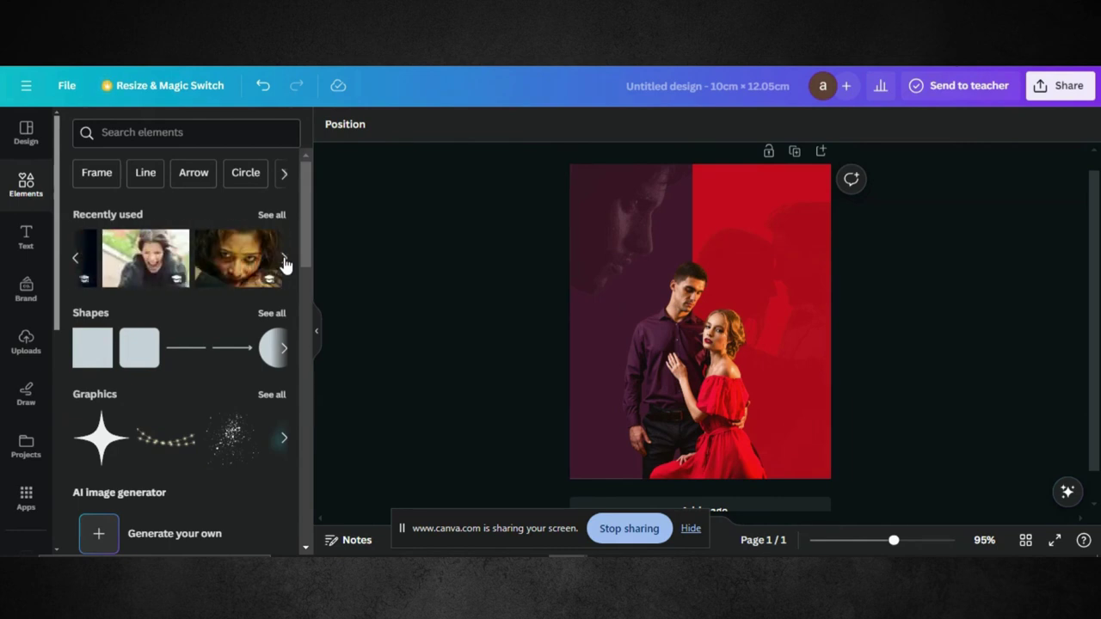
pyautogui.click(129, 261)
pyautogui.moveTo(719, 317); pyautogui.dragTo(607, 368)
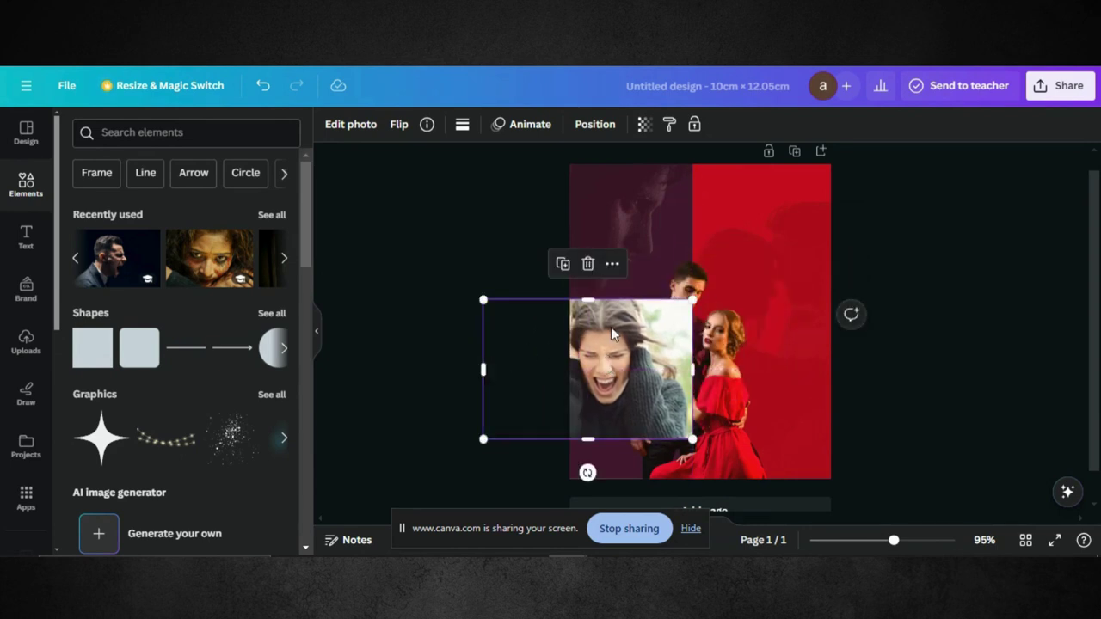
pyautogui.click(342, 126)
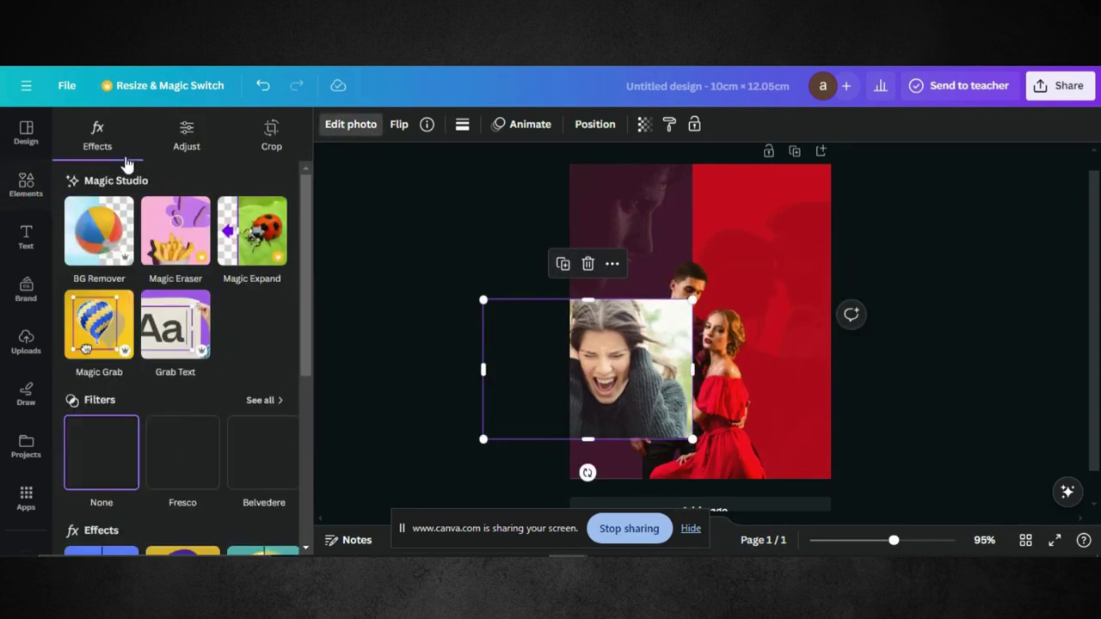
pyautogui.click(101, 229)
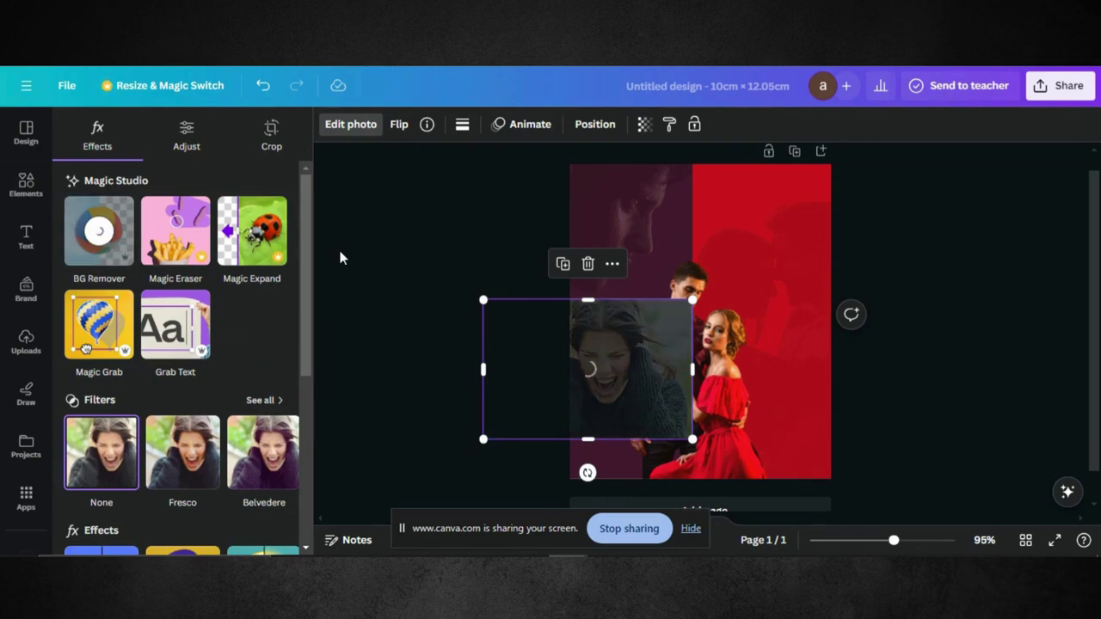
# - Set the screaming woman photo's brightness to -100, contrast to 100 and saturation to -100
pyautogui.click(186, 138)
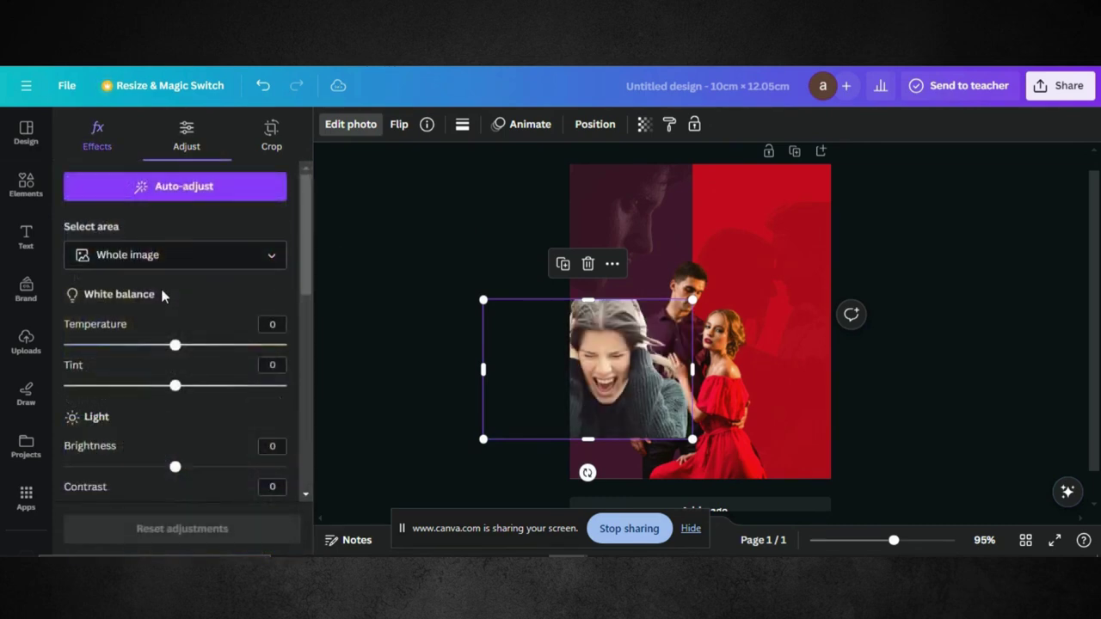
pyautogui.scroll(-3, 162, 295)
pyautogui.moveTo(175, 292); pyautogui.dragTo(20, 289)
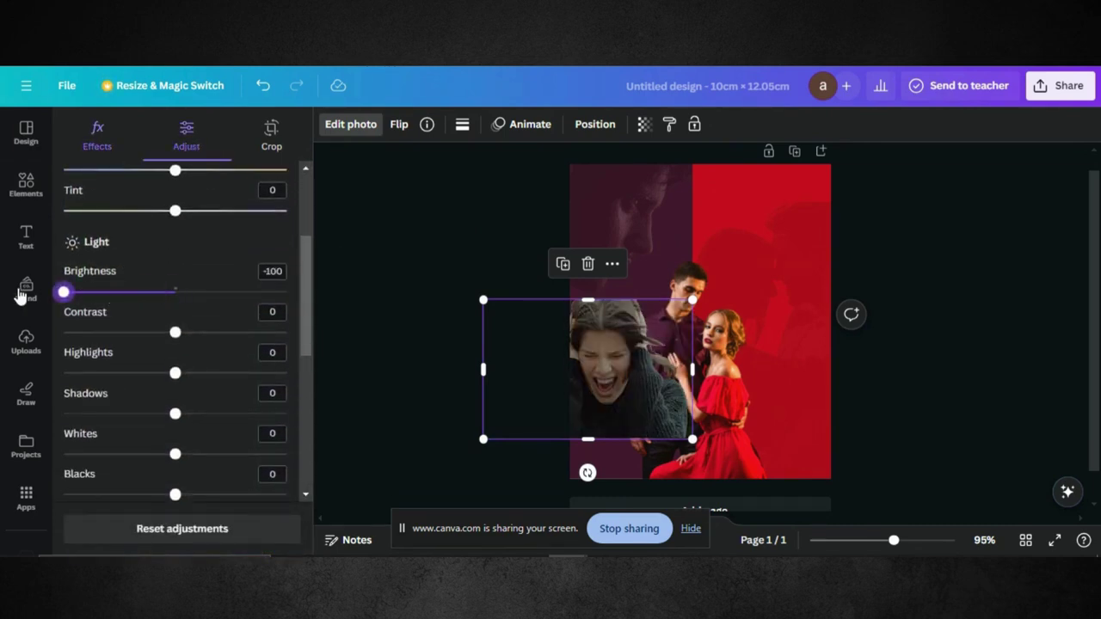
pyautogui.moveTo(175, 334); pyautogui.dragTo(373, 315)
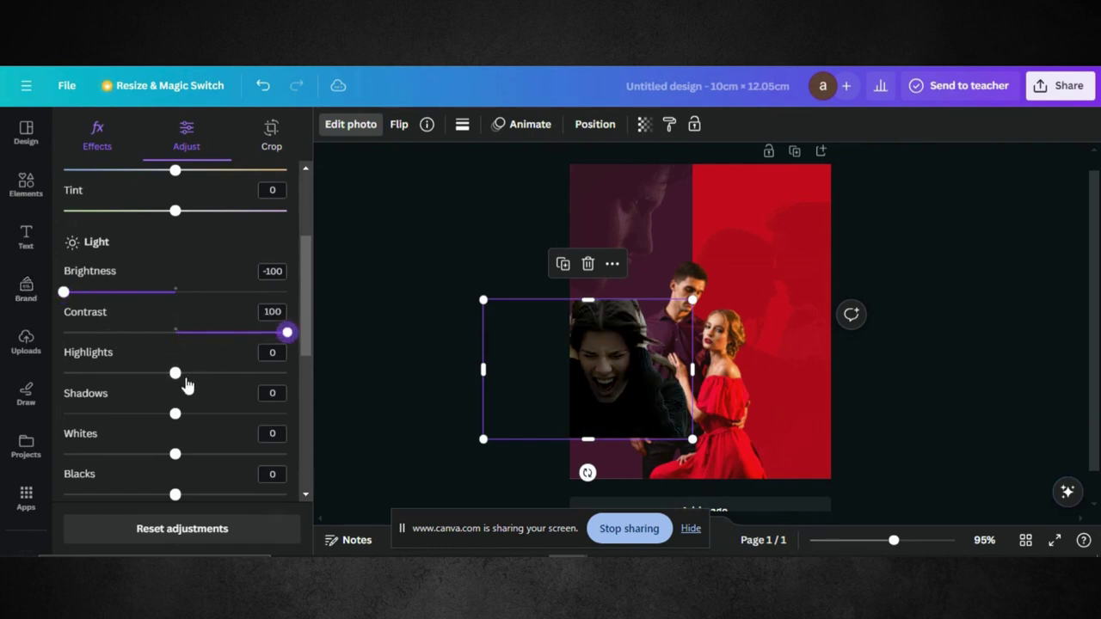
pyautogui.scroll(-2, 188, 385)
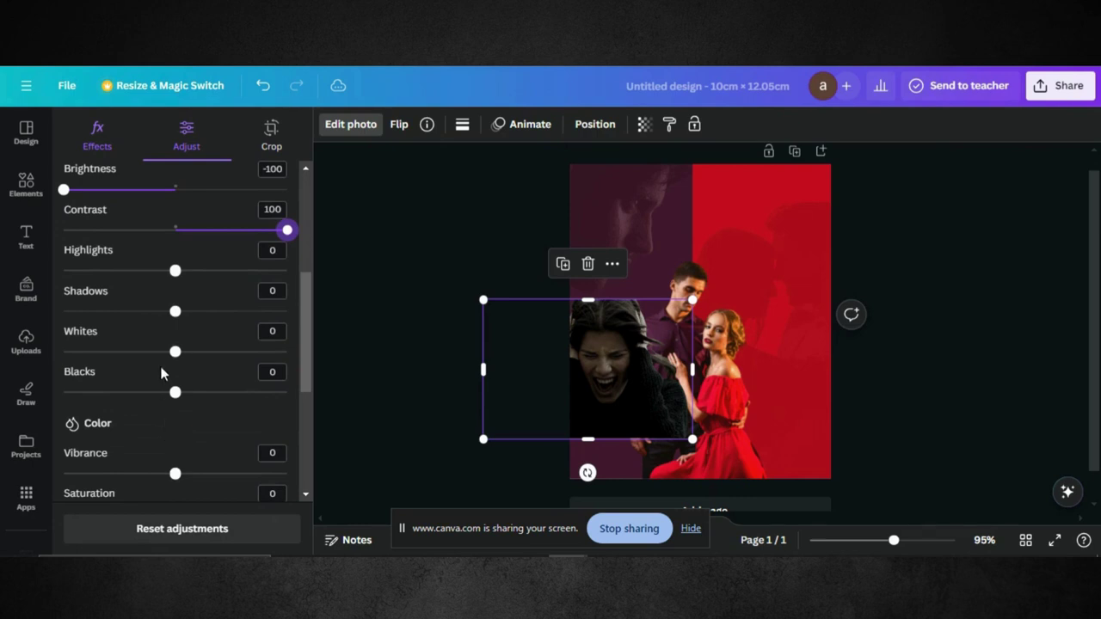
pyautogui.scroll(-3, 162, 379)
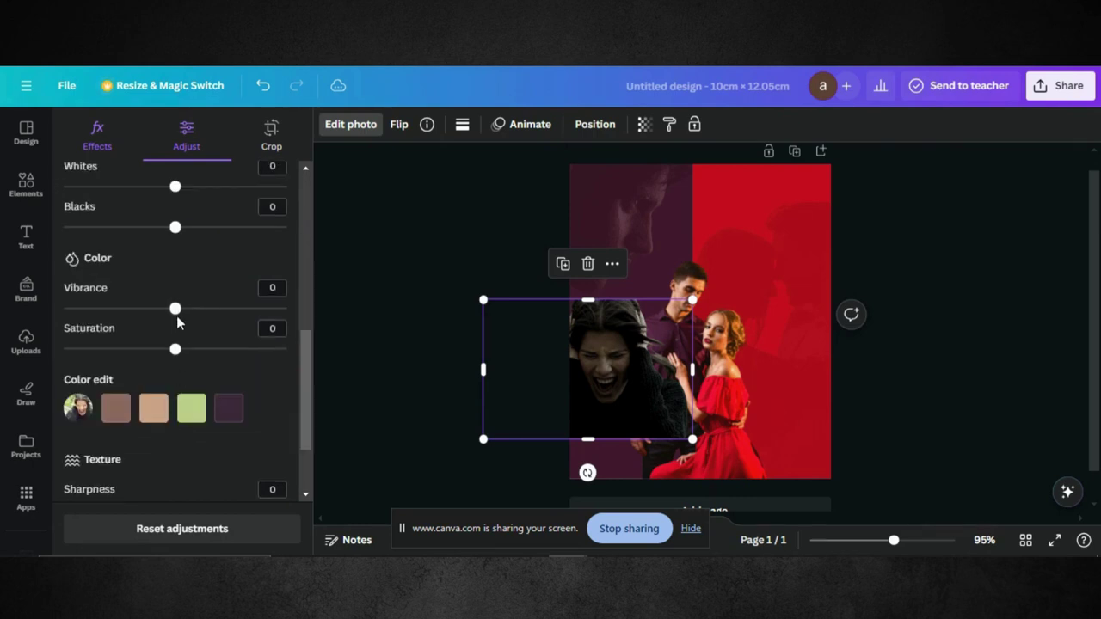
pyautogui.moveTo(175, 350); pyautogui.dragTo(54, 349)
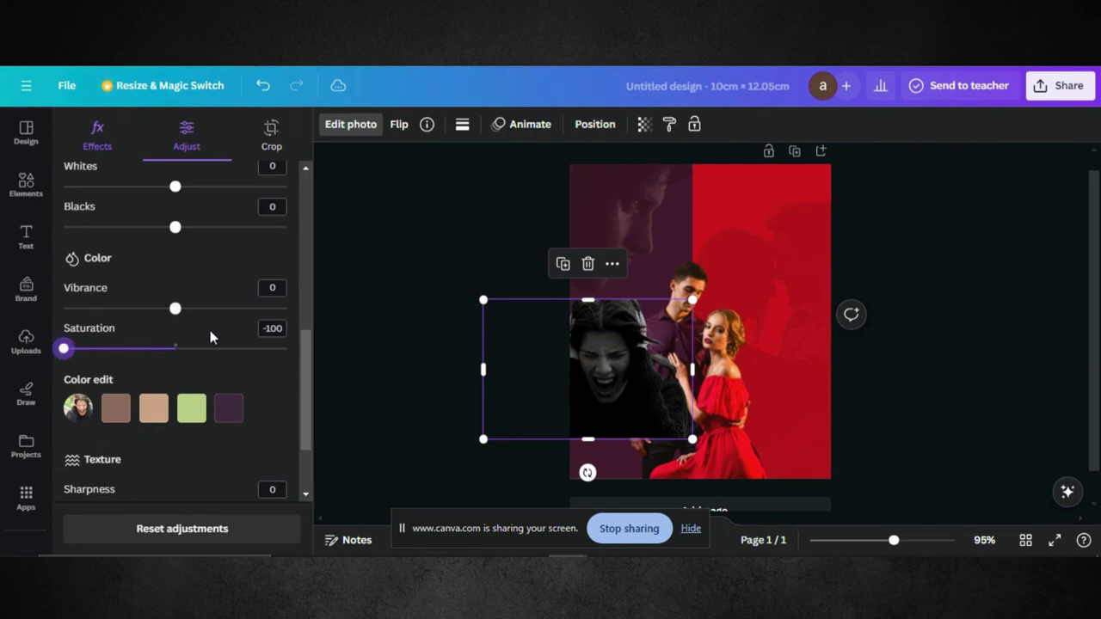
# - Set the screaming woman photo's transparency to 14, then enlarge it slightly and reposition it on the lower purple panel beside the couple
pyautogui.click(645, 125)
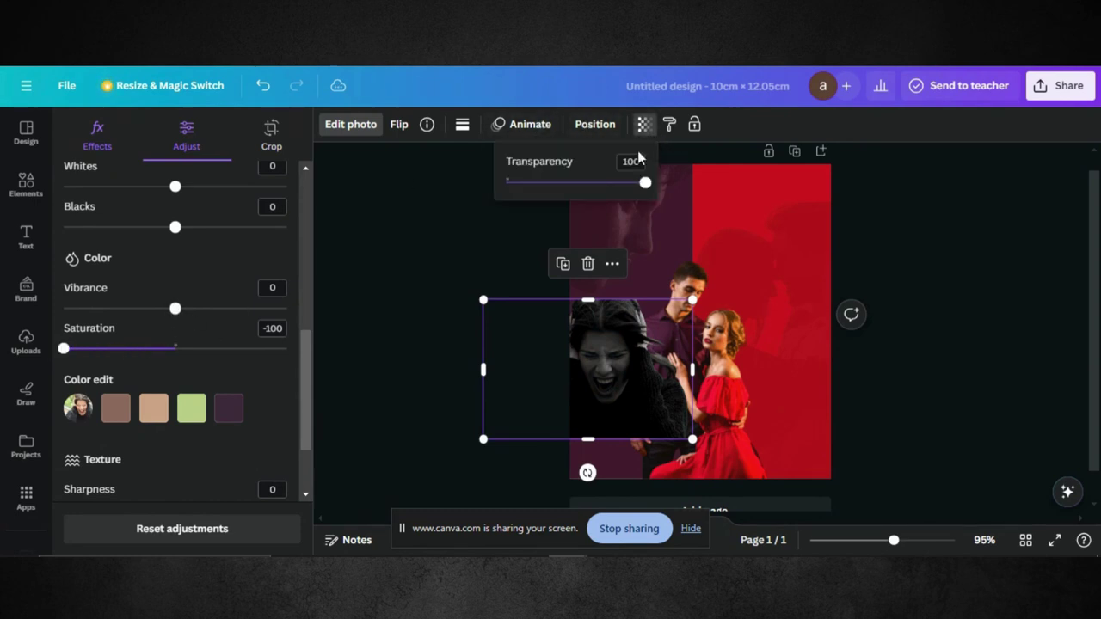
pyautogui.moveTo(645, 188); pyautogui.dragTo(522, 187)
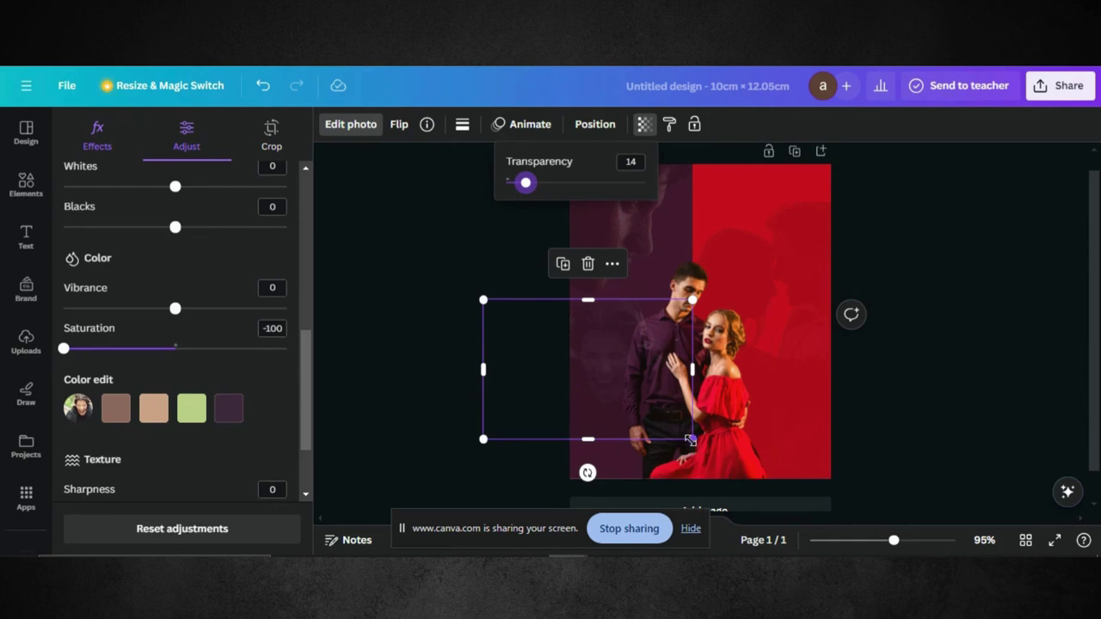
pyautogui.moveTo(693, 439); pyautogui.dragTo(737, 514)
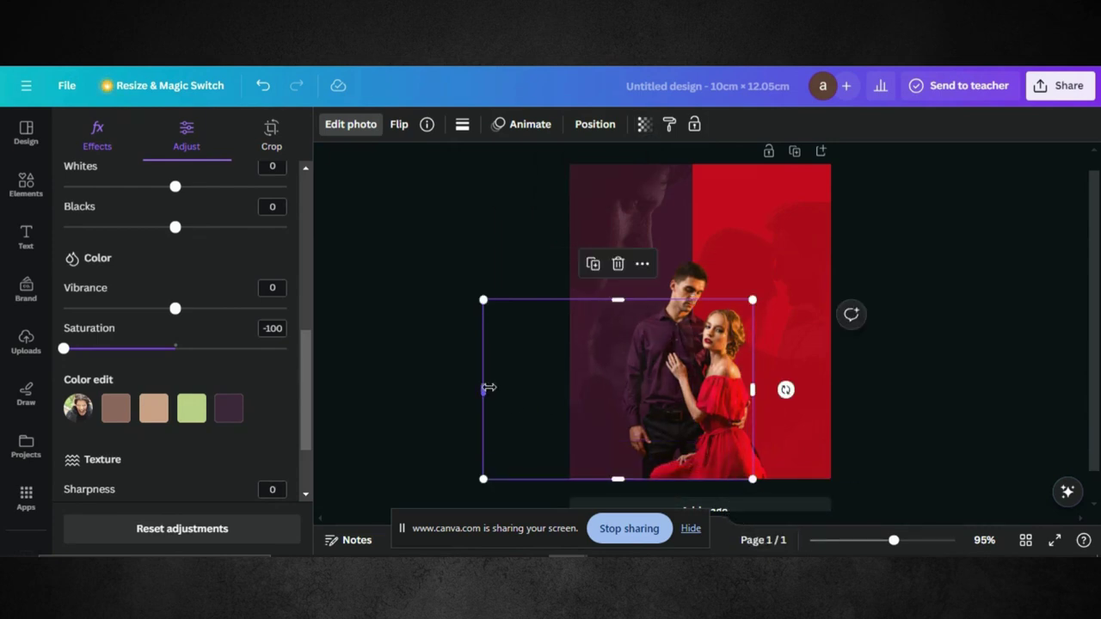
pyautogui.moveTo(590, 394)
pyautogui.mouseDown()
pyautogui.moveTo(577, 393)
pyautogui.moveTo(587, 376)
pyautogui.moveTo(590, 389)
pyautogui.mouseUp()
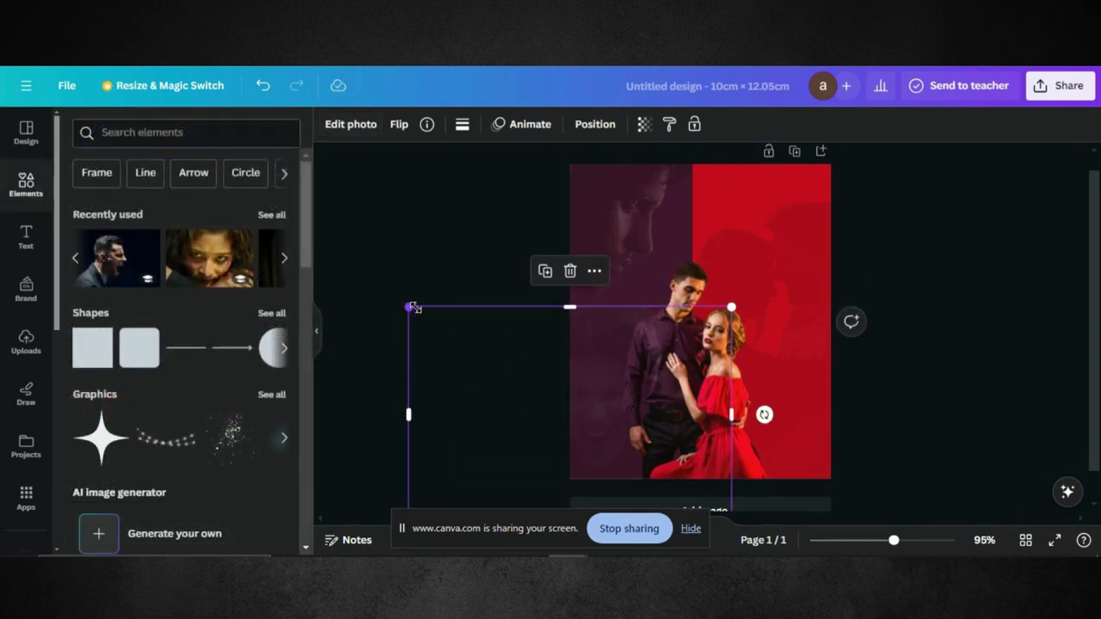
pyautogui.moveTo(414, 307); pyautogui.dragTo(493, 364)
pyautogui.moveTo(608, 413); pyautogui.dragTo(573, 336)
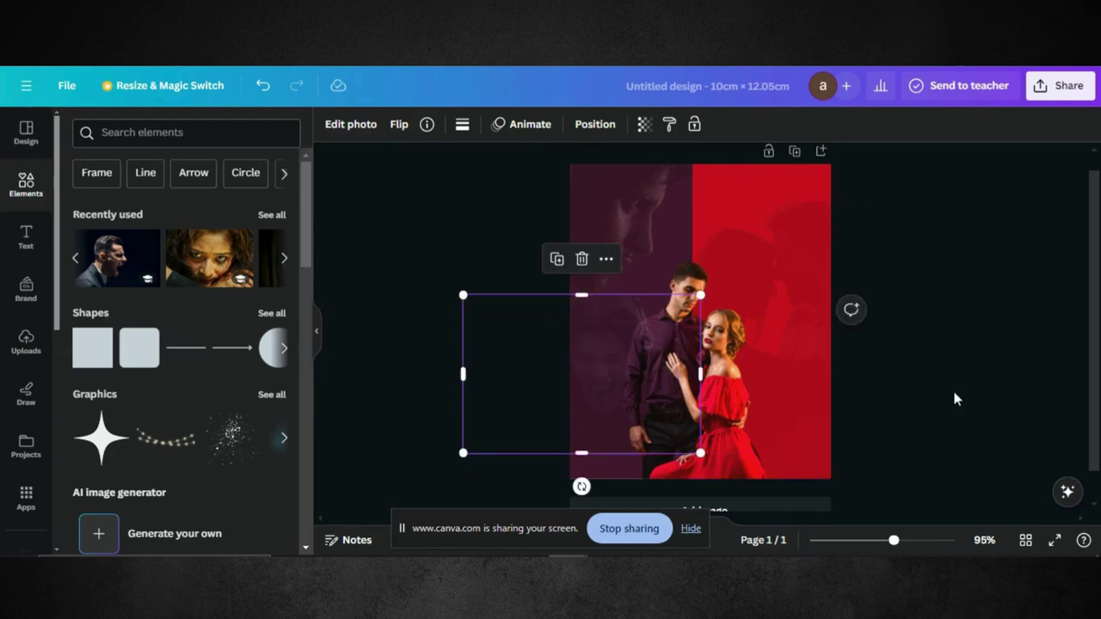
# - Extend the screaming woman photo's lower edge to the bottom of the page and send it backward one layer
pyautogui.moveTo(581, 452); pyautogui.dragTo(580, 479)
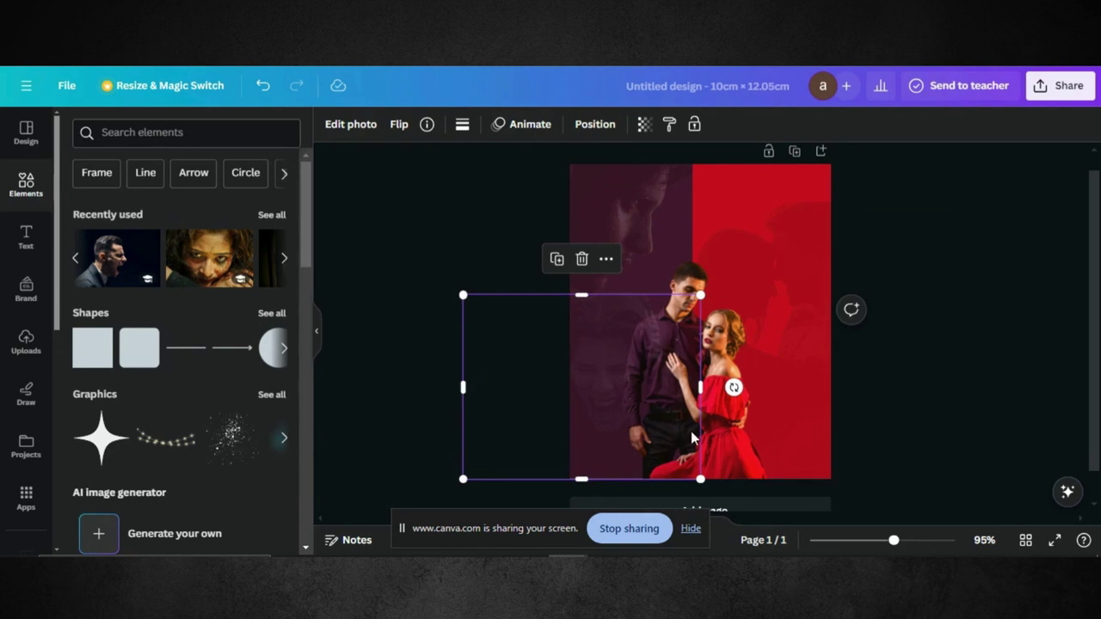
pyautogui.rightClick(609, 375)
pyautogui.moveTo(690, 284)
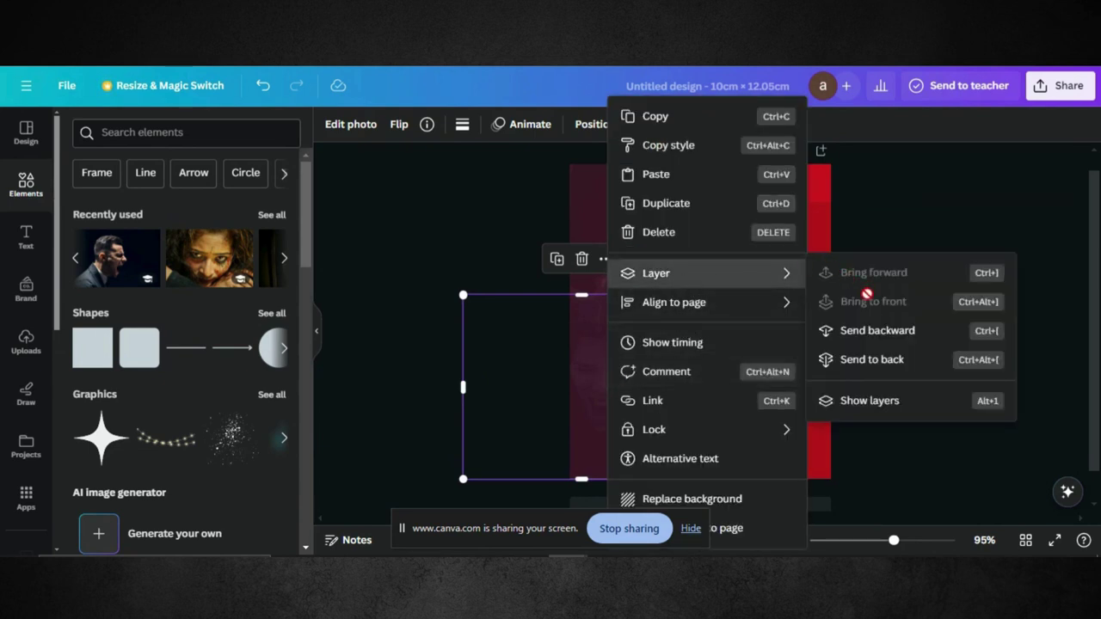
pyautogui.click(853, 338)
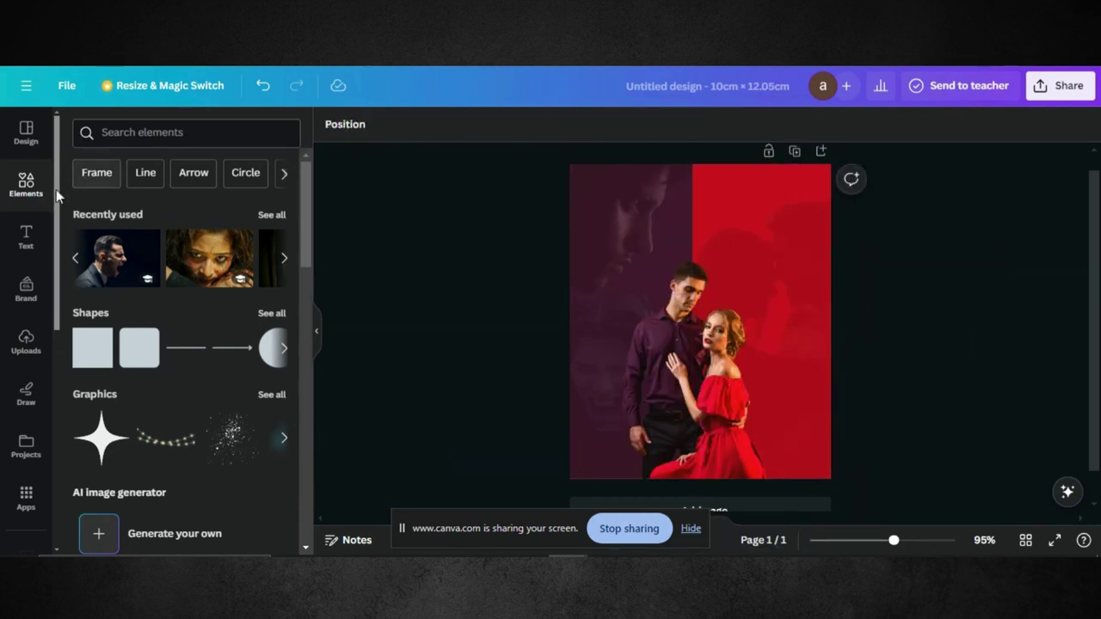
# - Add the heading "Infinite Affection" and the tagline "Where Passion Ignites and Madness Unfolds", and set the heading's font to Letteria Pro
pyautogui.click(26, 246)
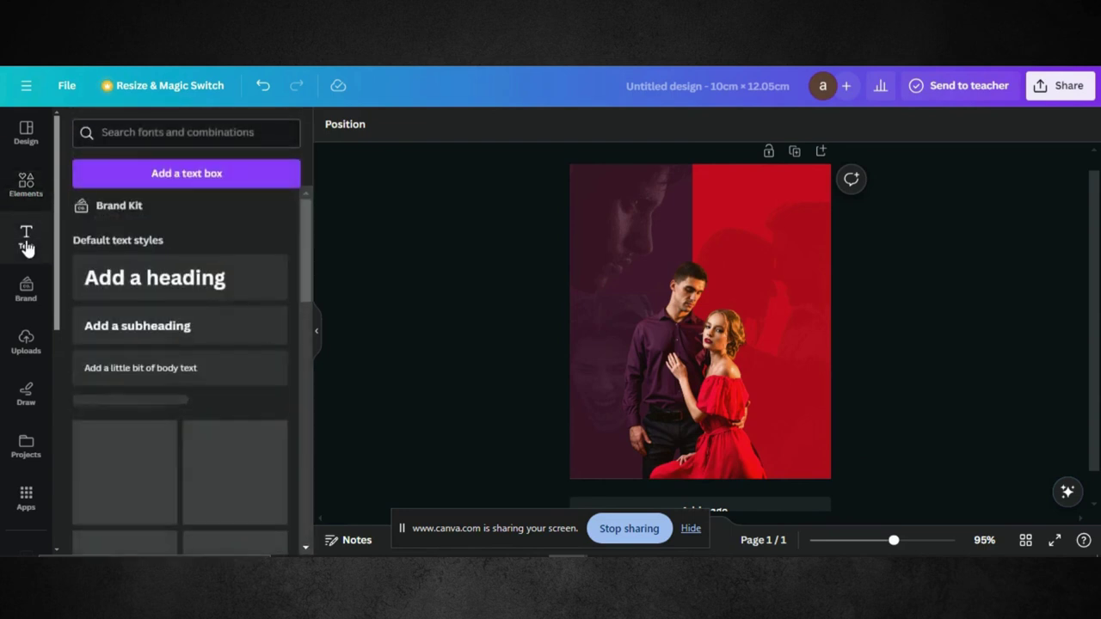
pyautogui.click(175, 284)
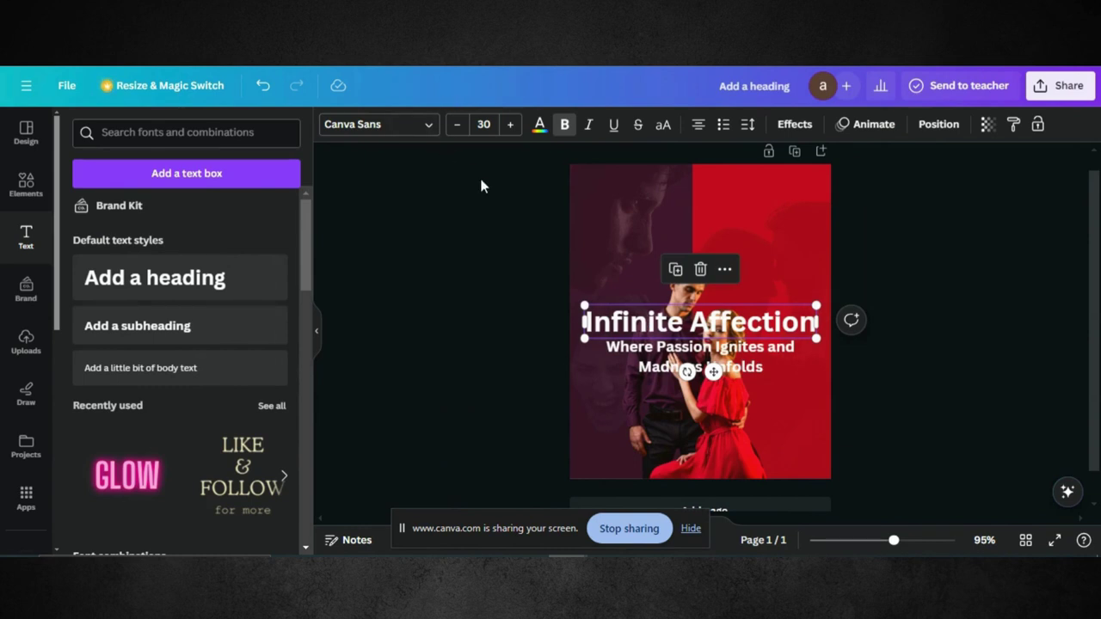
pyautogui.click(427, 126)
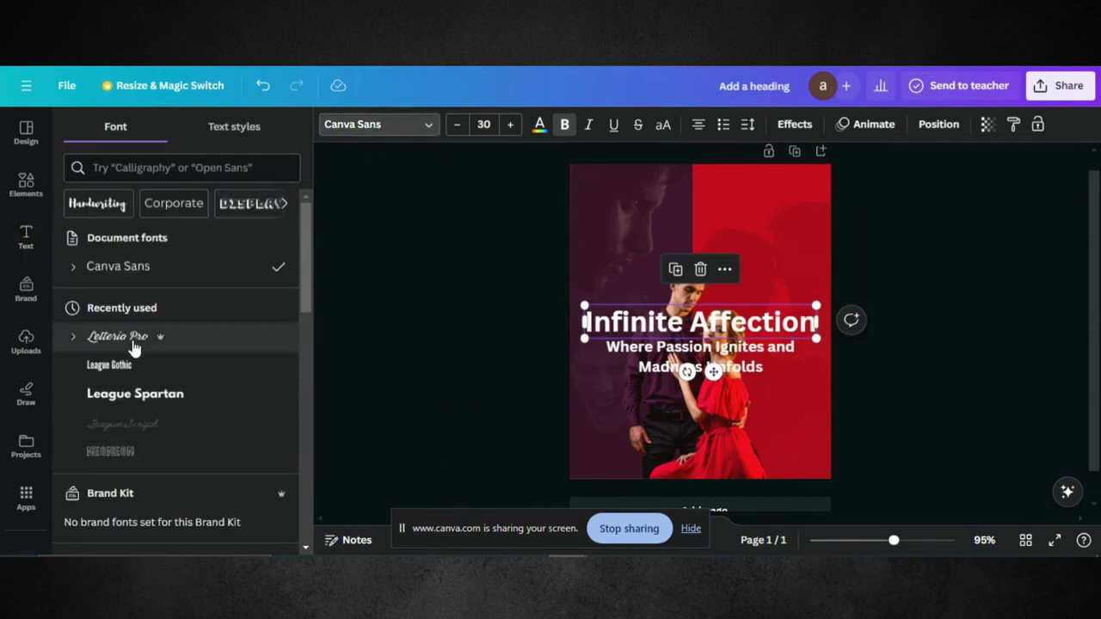
pyautogui.click(137, 341)
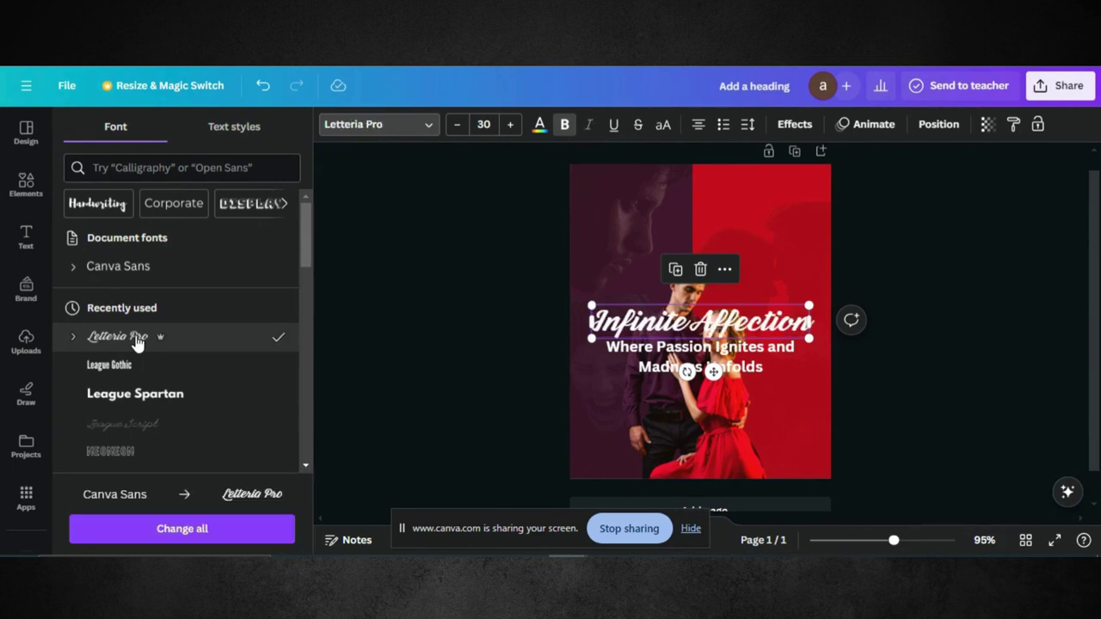
# - Set the tagline's font to Antonio
pyautogui.click(651, 355)
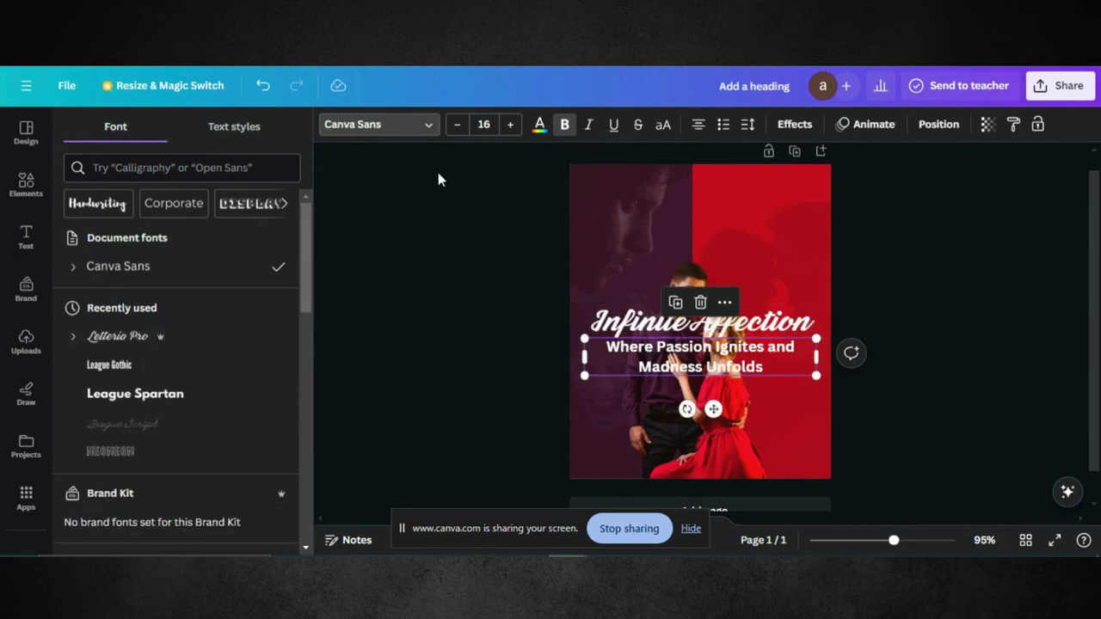
pyautogui.click(430, 127)
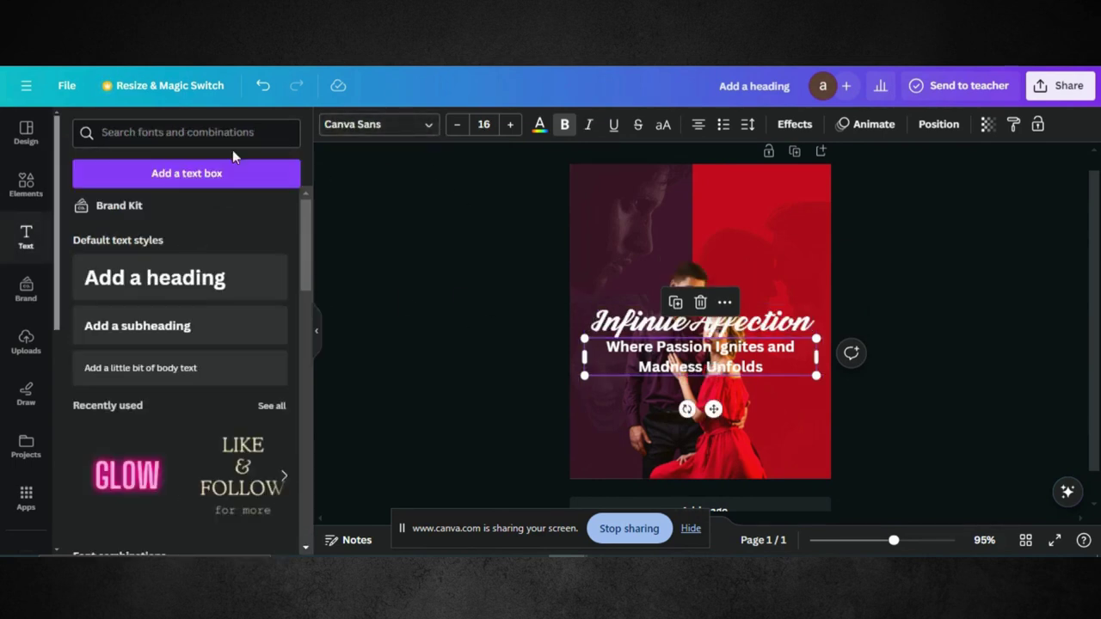
pyautogui.click(425, 131)
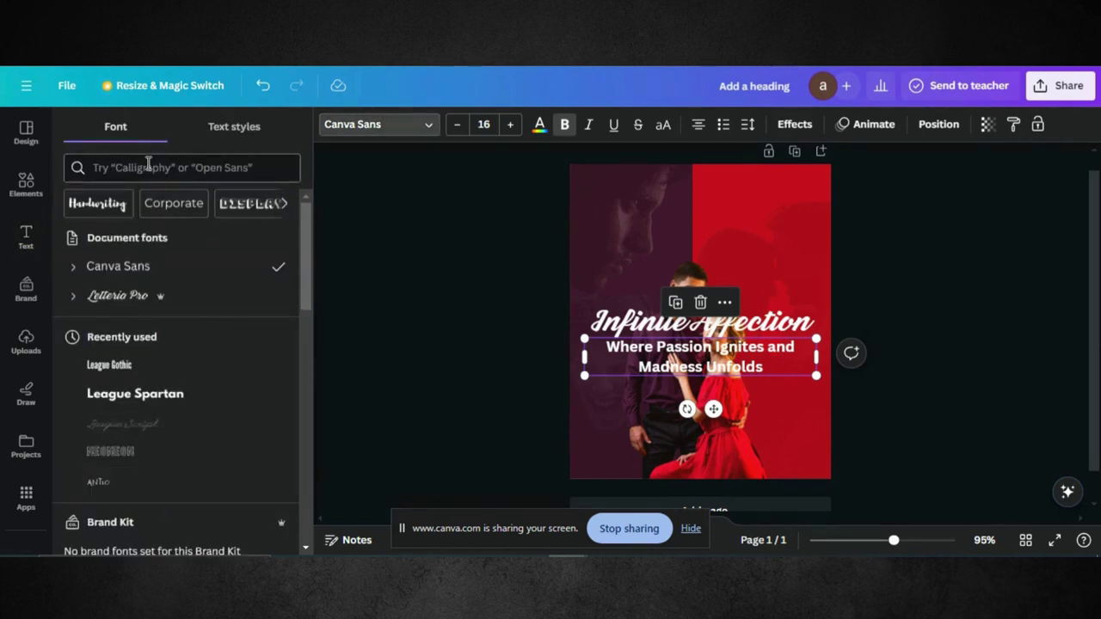
pyautogui.click(148, 164)
pyautogui.write('ant')
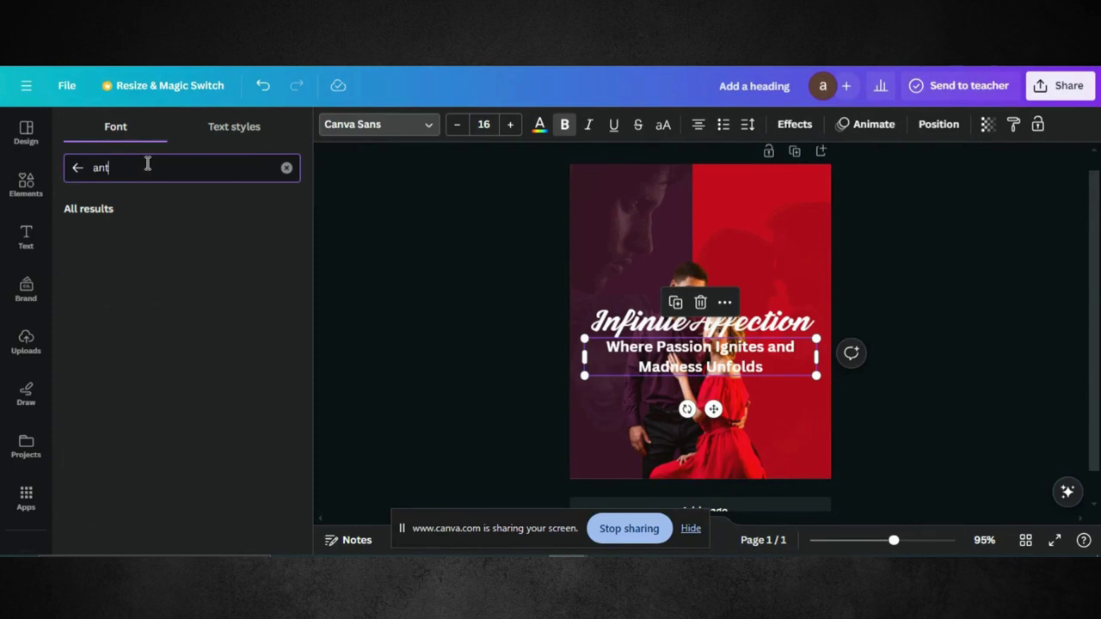
pyautogui.write('on')
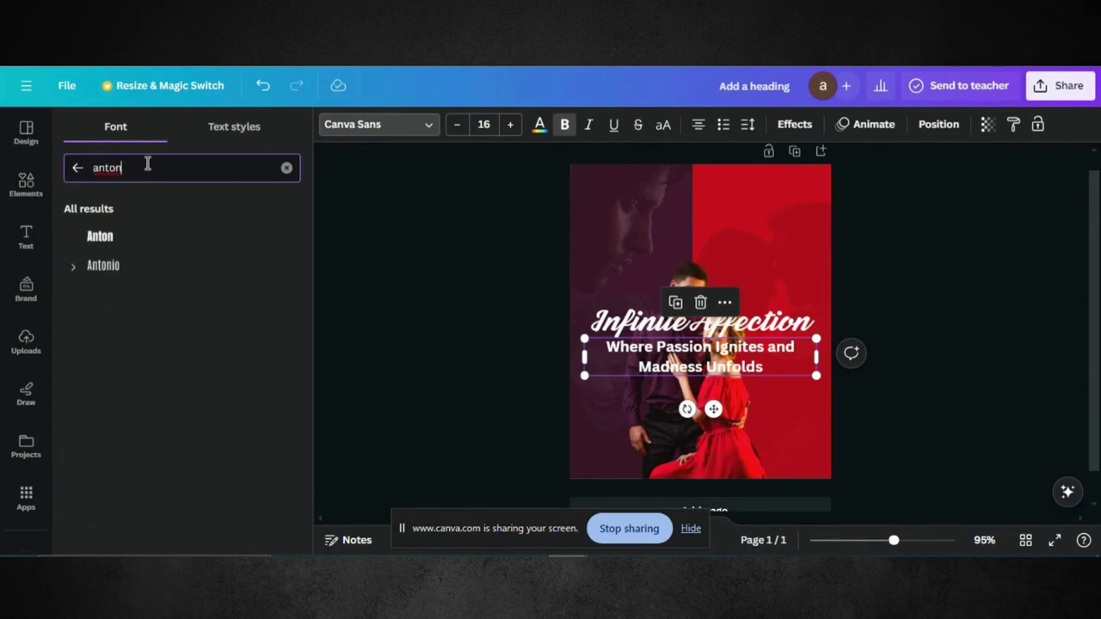
pyautogui.click(143, 268)
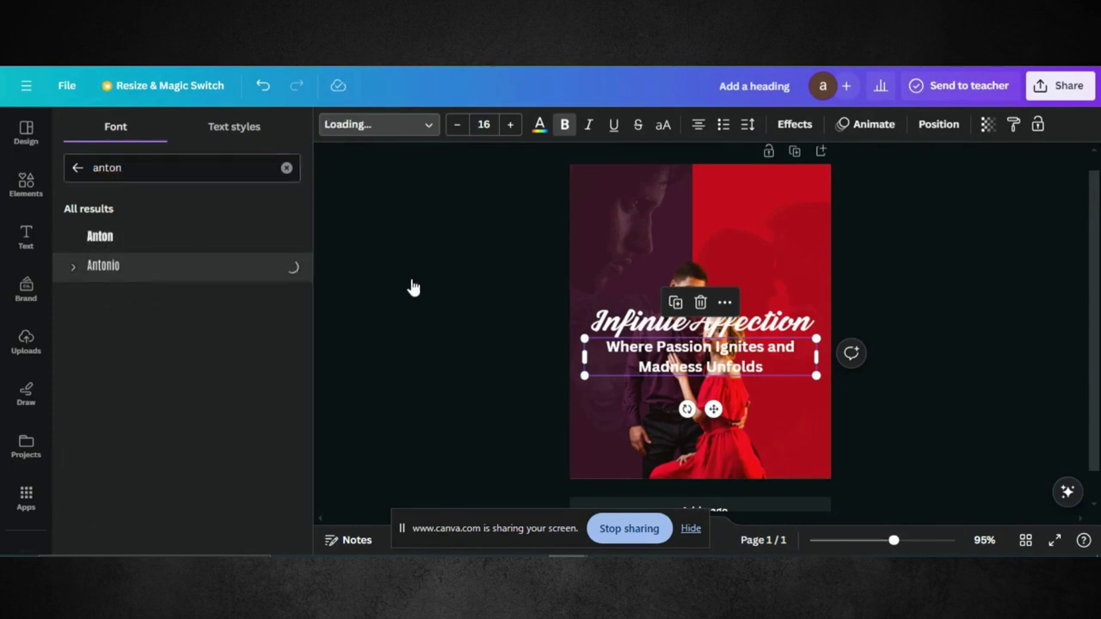
pyautogui.press('Escape')
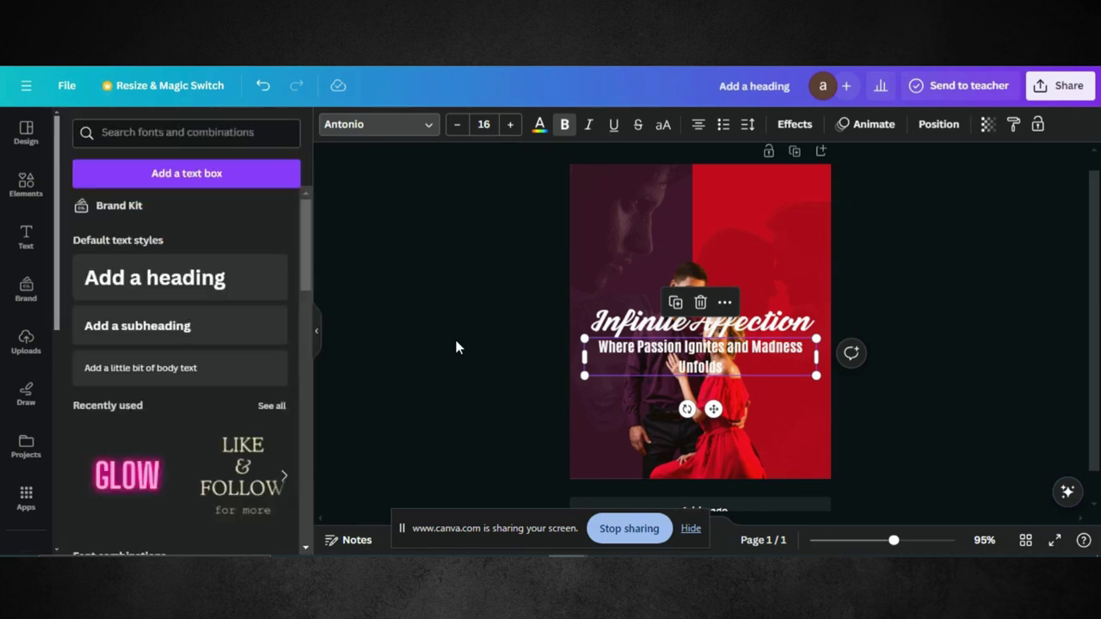
# - Shrink the heading to size 18.6 and the tagline to 9.8, and stack them at the top of the red panel
pyautogui.click(707, 321)
pyautogui.moveTo(707, 320); pyautogui.dragTo(783, 175)
pyautogui.moveTo(739, 354); pyautogui.dragTo(790, 204)
pyautogui.moveTo(660, 226); pyautogui.dragTo(721, 214)
pyautogui.moveTo(777, 194); pyautogui.dragTo(704, 215)
pyautogui.moveTo(778, 210); pyautogui.dragTo(761, 203)
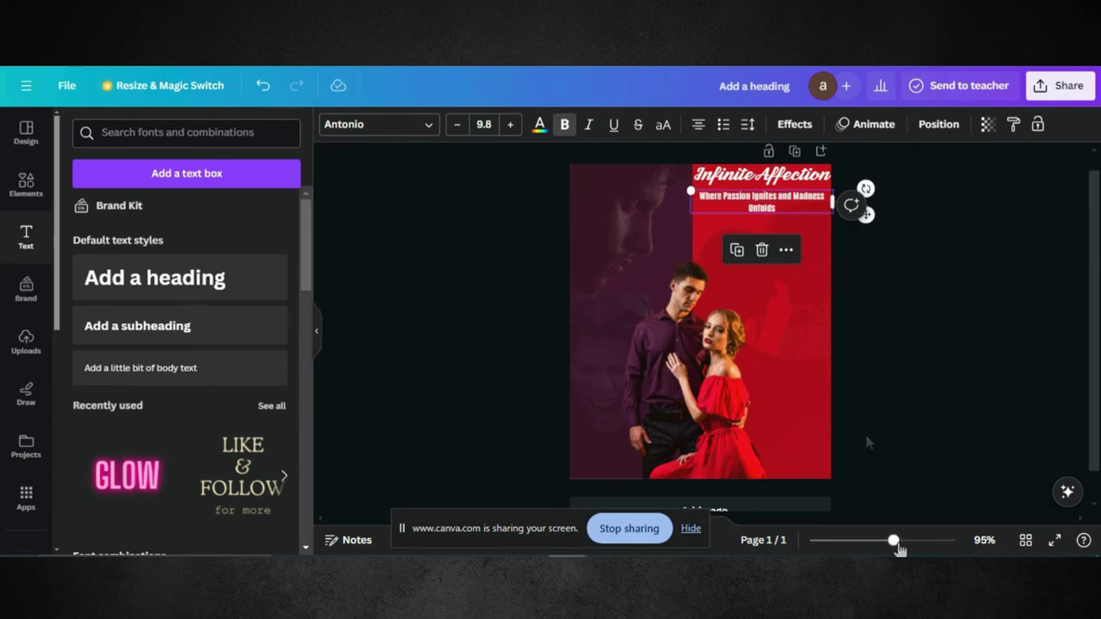
pyautogui.moveTo(894, 540); pyautogui.dragTo(914, 541)
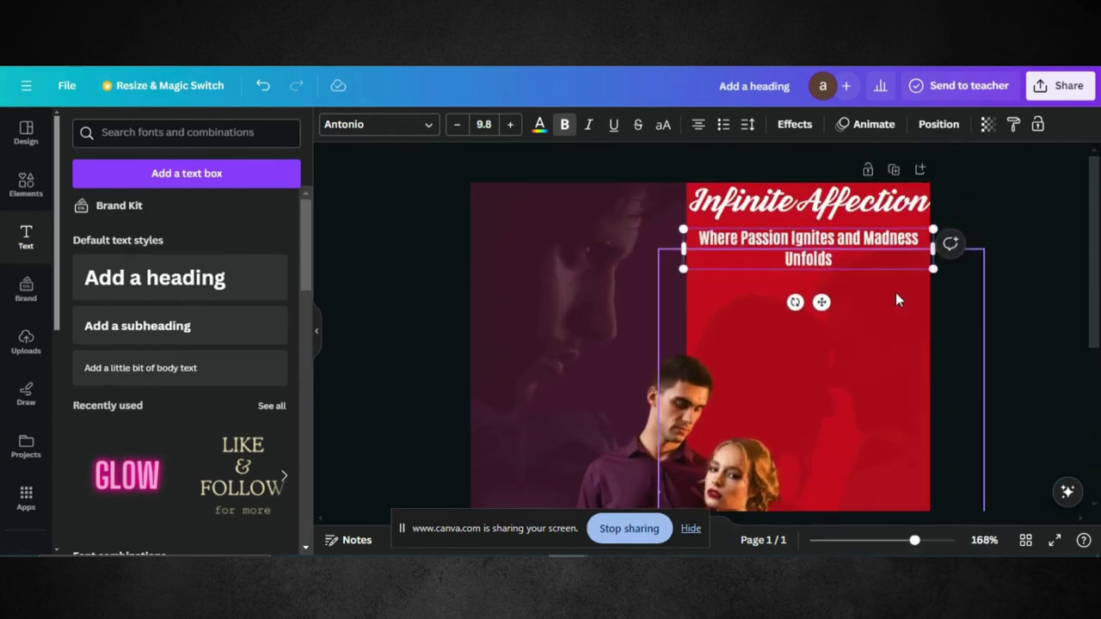
pyautogui.click(869, 211)
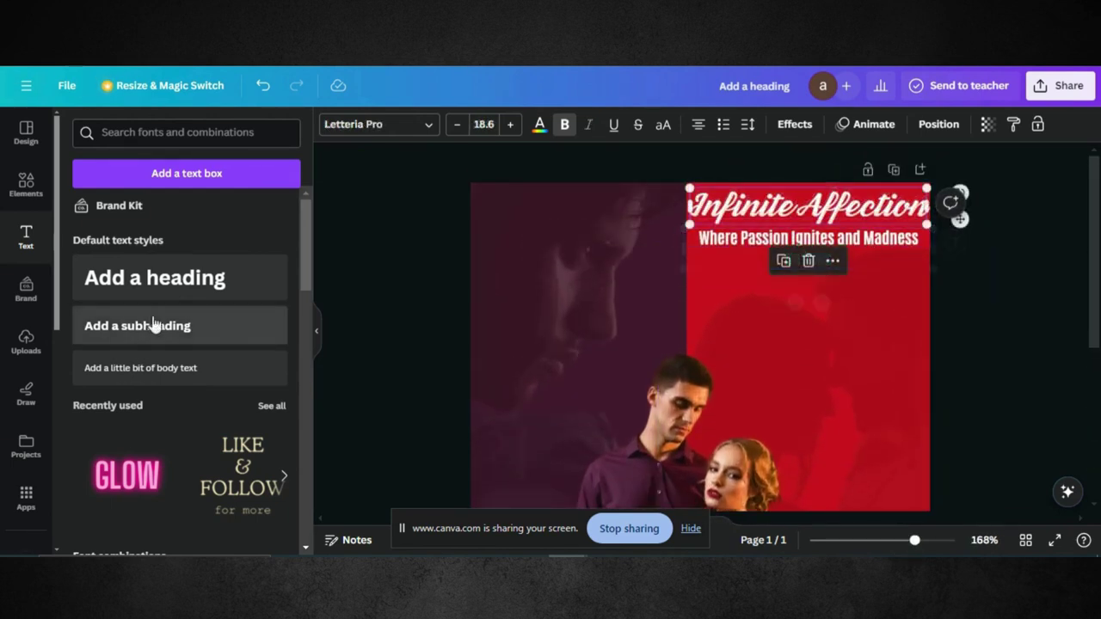
# - Add a subheading reading "31-03-2024" and place it below the tagline on the red panel
pyautogui.click(153, 325)
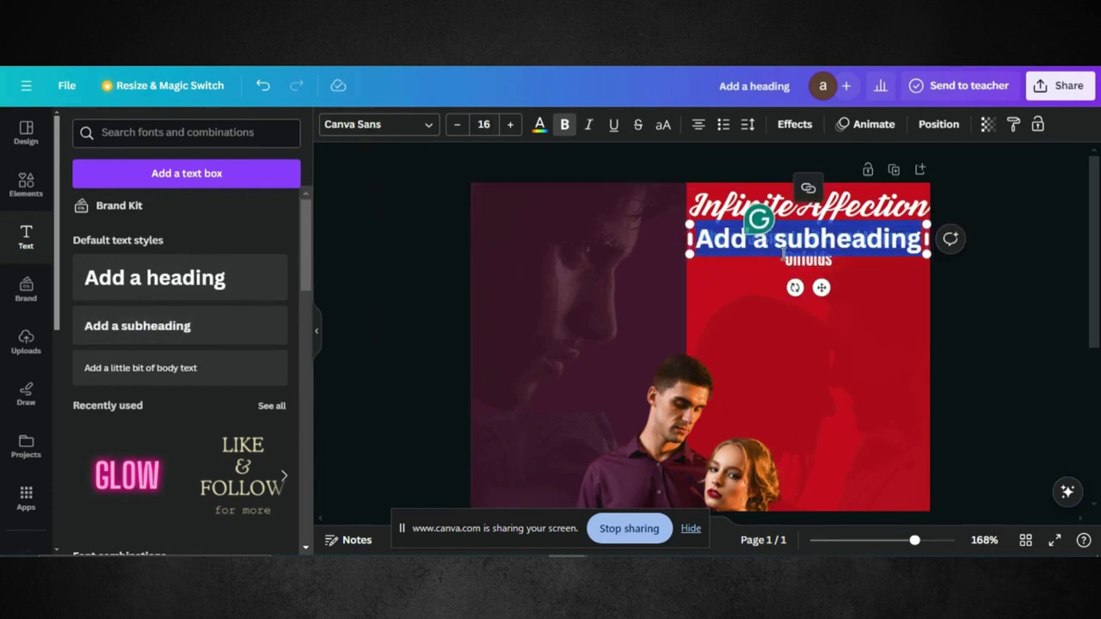
pyautogui.press('BackSpace')
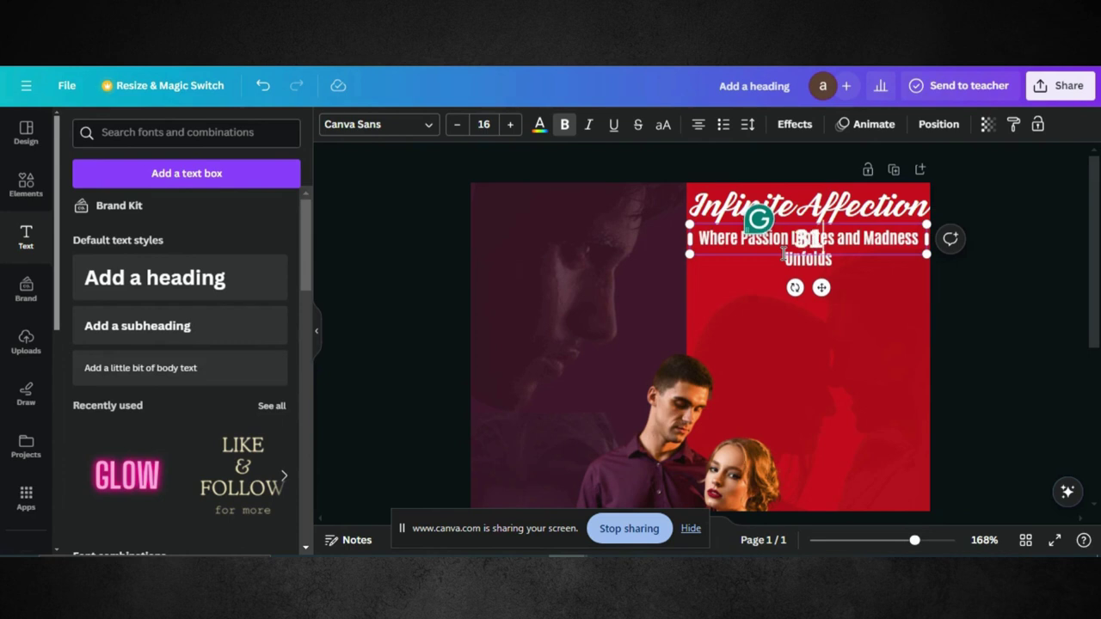
pyautogui.write('1')
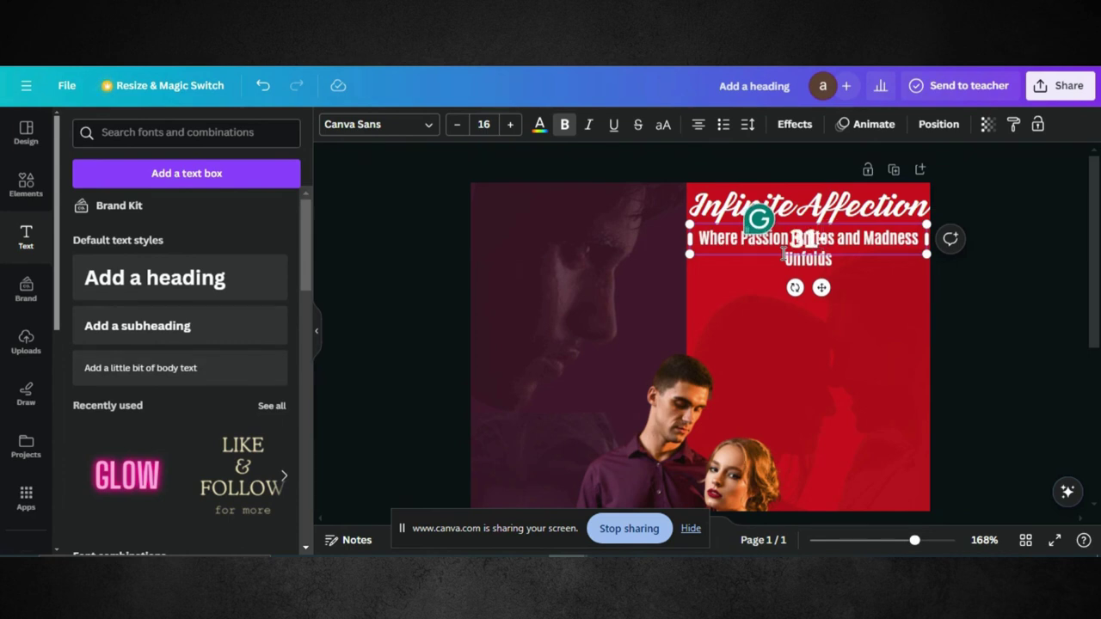
pyautogui.write(':03')
pyautogui.write('.2024')
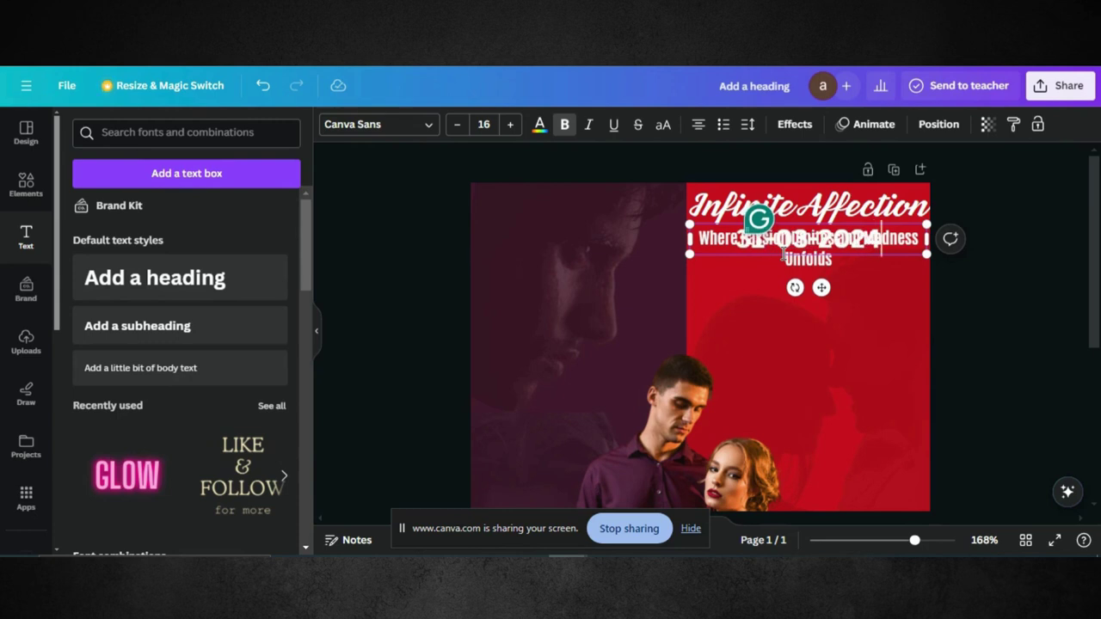
pyautogui.press('Return')
pyautogui.click(1001, 344)
pyautogui.hotkey('ctrl', 'z')
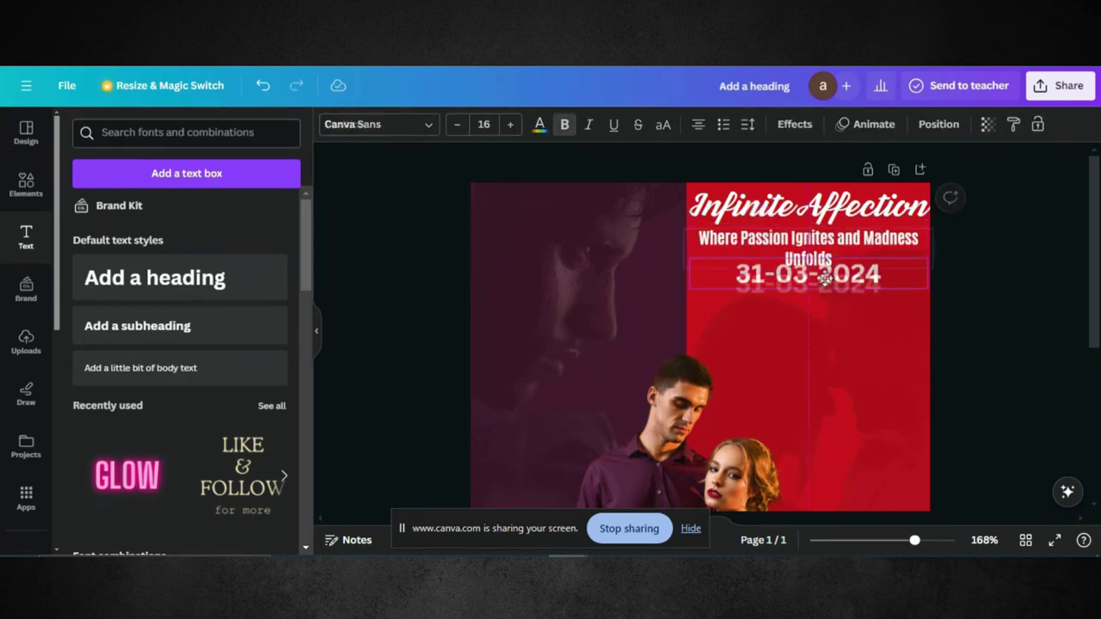
# - Copy the tagline's text style onto the date and move the date down the red panel beside the man's head
pyautogui.click(1013, 124)
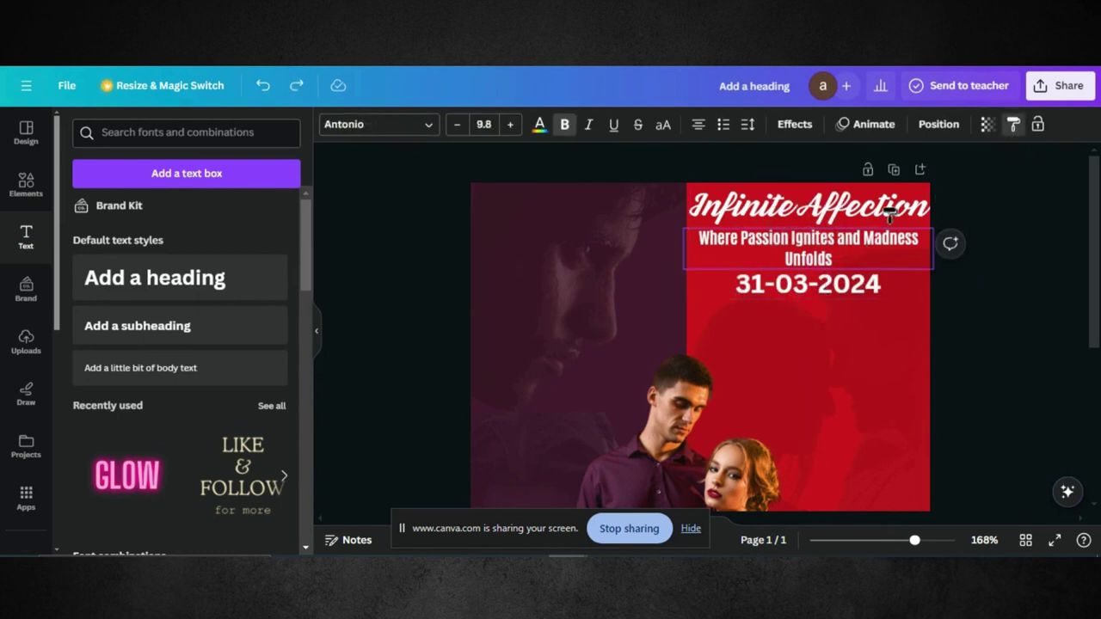
pyautogui.click(849, 290)
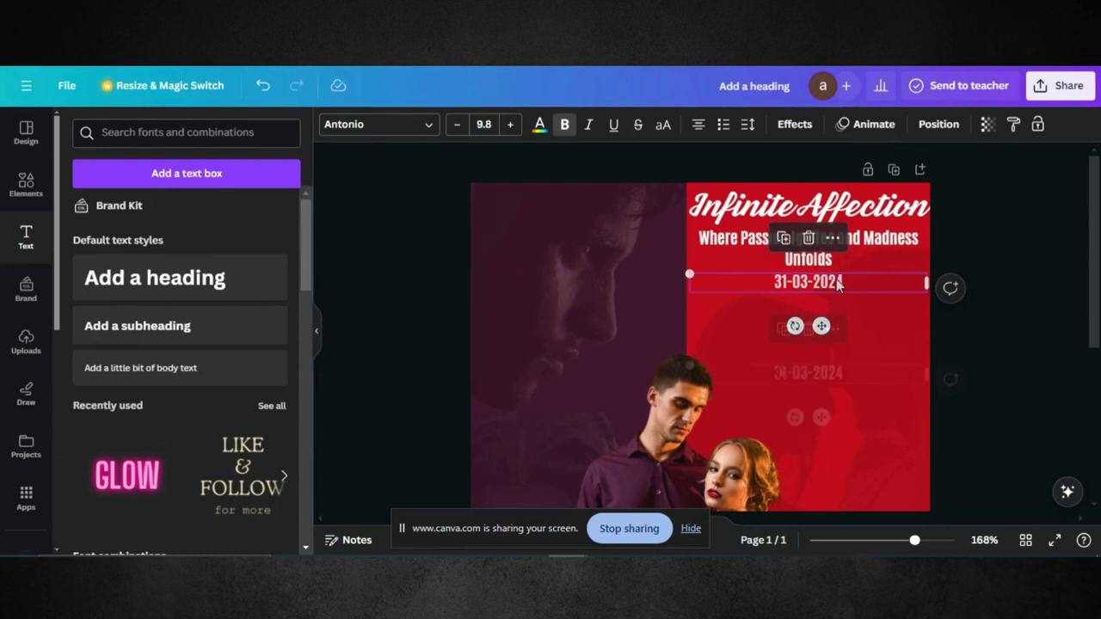
pyautogui.moveTo(838, 284); pyautogui.dragTo(838, 372)
# - Duplicate the date text just below itself and change the copy to "ONLY IN THEATRE"
pyautogui.click(784, 328)
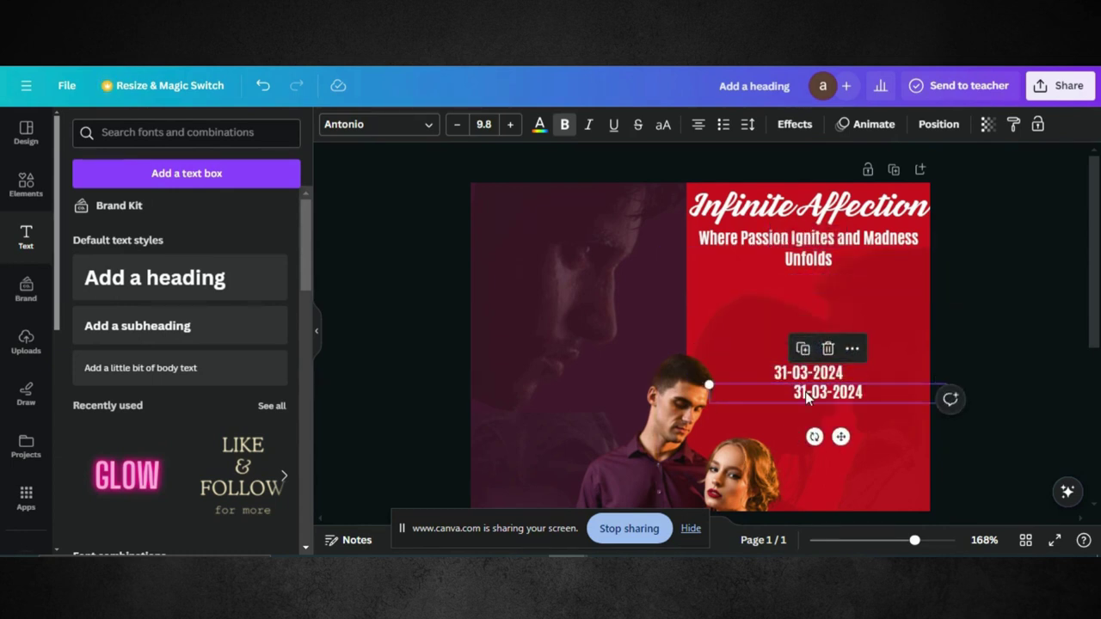
pyautogui.doubleClick(805, 391)
pyautogui.write('0')
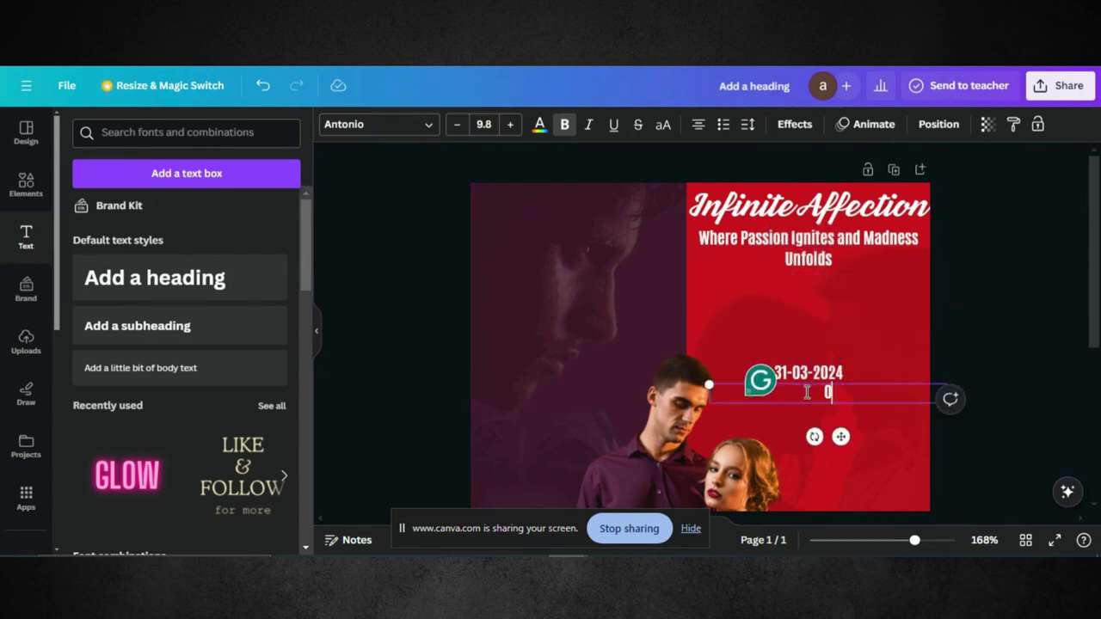
pyautogui.write('N')
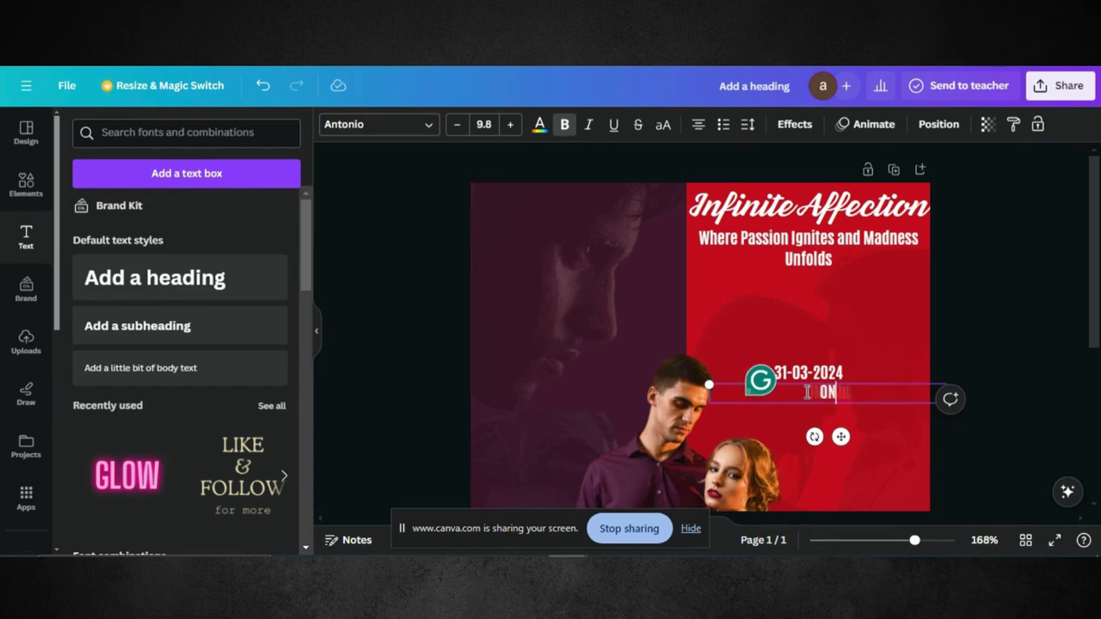
pyautogui.write('LY IN THEAT')
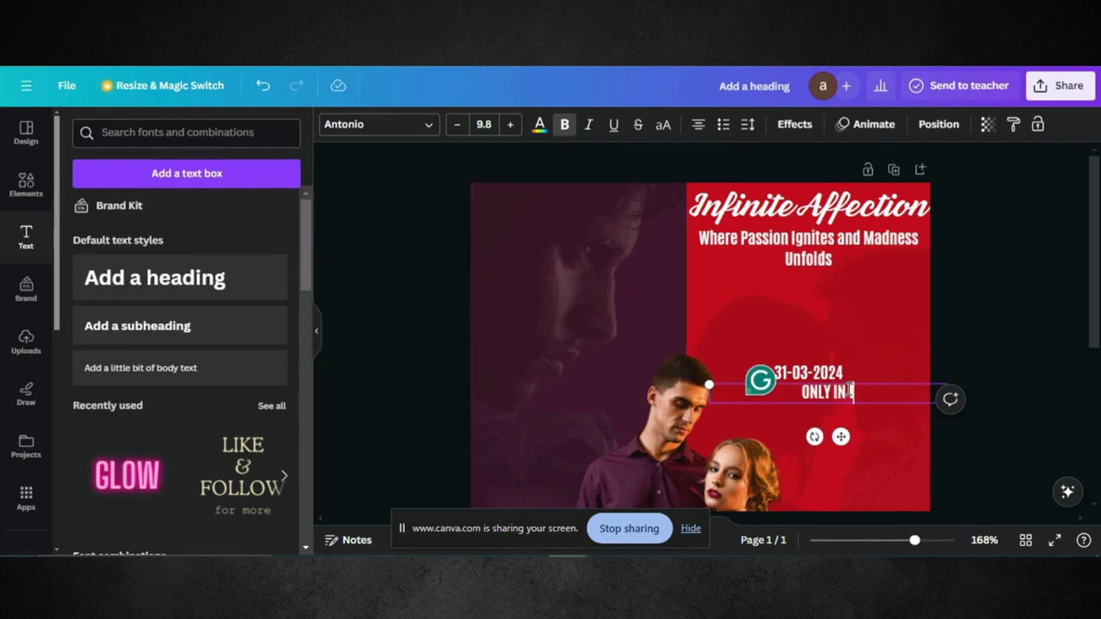
pyautogui.write('RE')
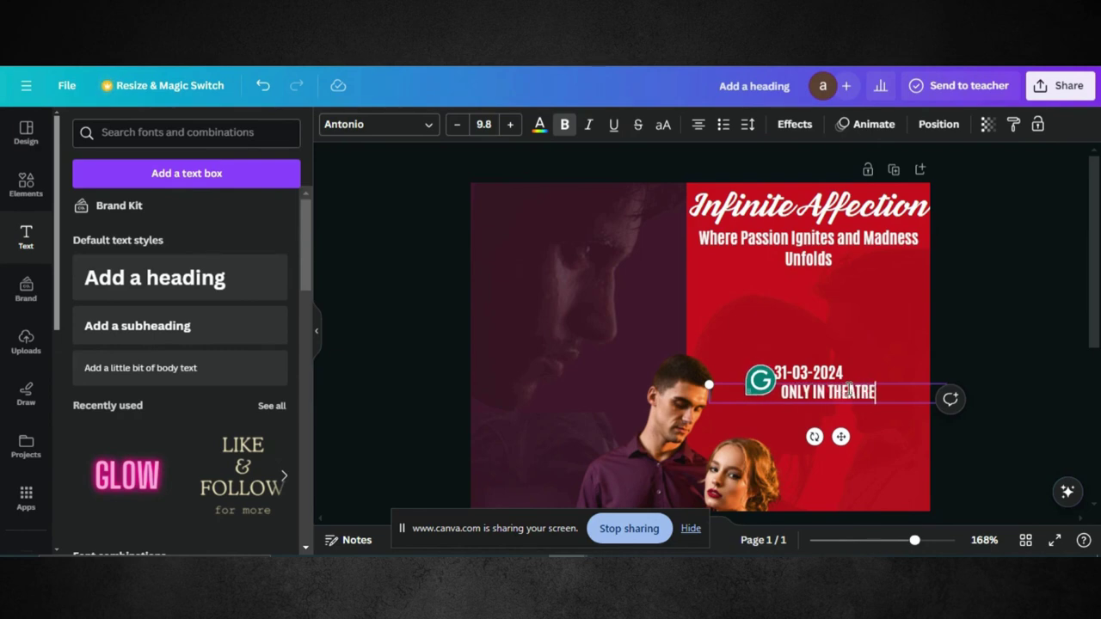
# - Move the "ONLY IN THEATRE" line and the date to the bottom right corner of the poster
pyautogui.scroll(-5, 940, 446)
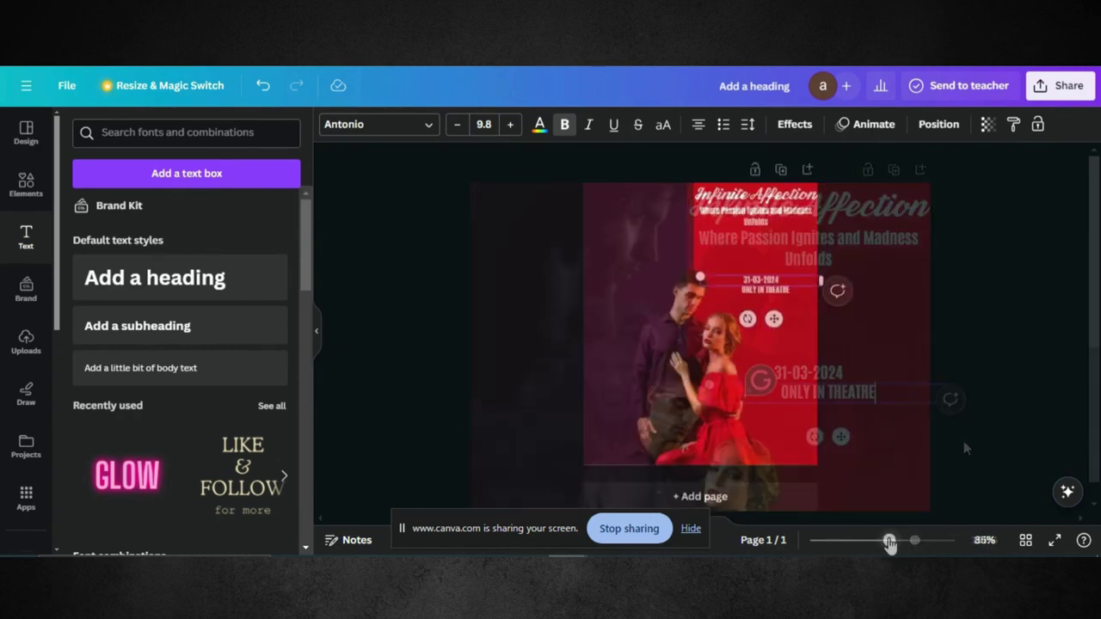
pyautogui.moveTo(758, 284); pyautogui.dragTo(776, 434)
pyautogui.click(755, 275)
pyautogui.moveTo(755, 275); pyautogui.dragTo(774, 421)
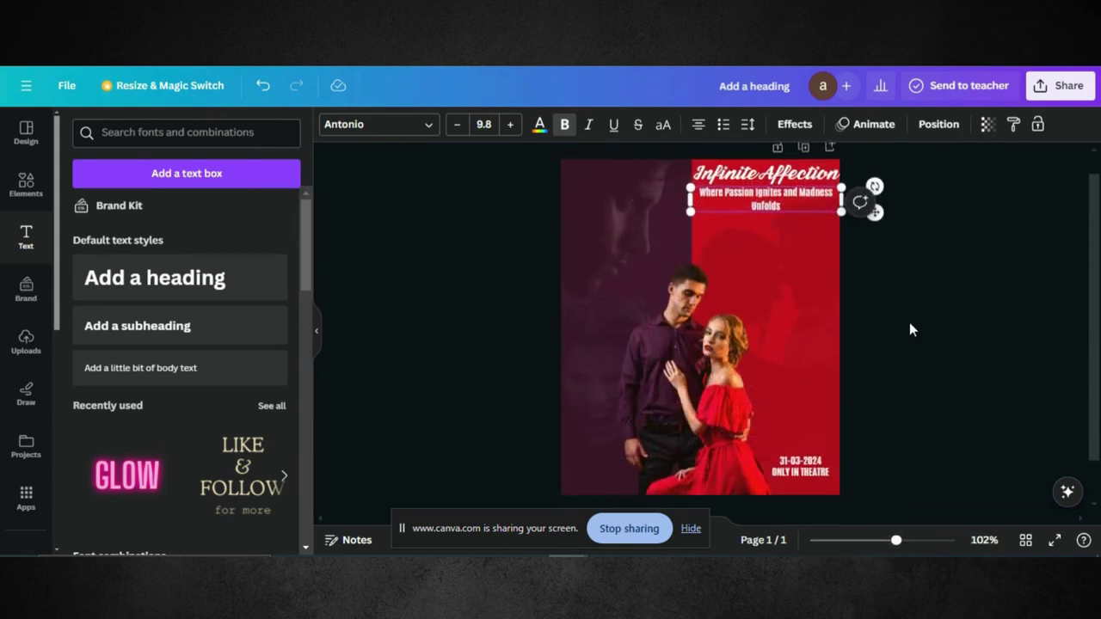
# - Shift the "ONLY IN THEATRE" line closer to the poster's bottom edge and align the date directly above it
pyautogui.click(803, 465)
pyautogui.moveTo(803, 465); pyautogui.dragTo(809, 483)
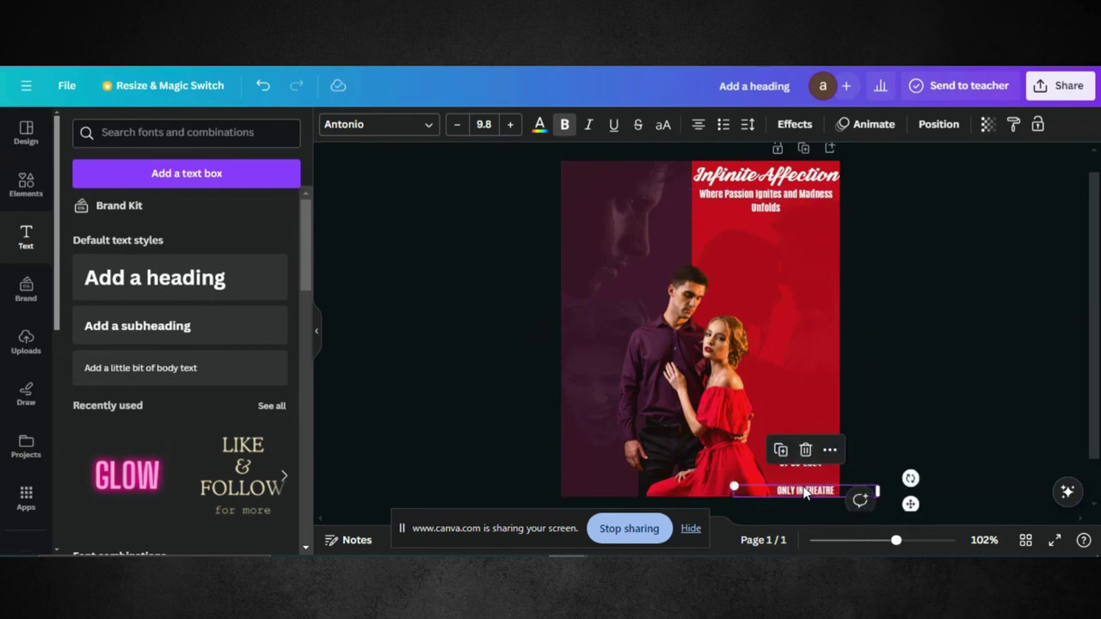
pyautogui.hotkey('shift', 'Up')
pyautogui.hotkey('shift', 'Up')
pyautogui.click(802, 464)
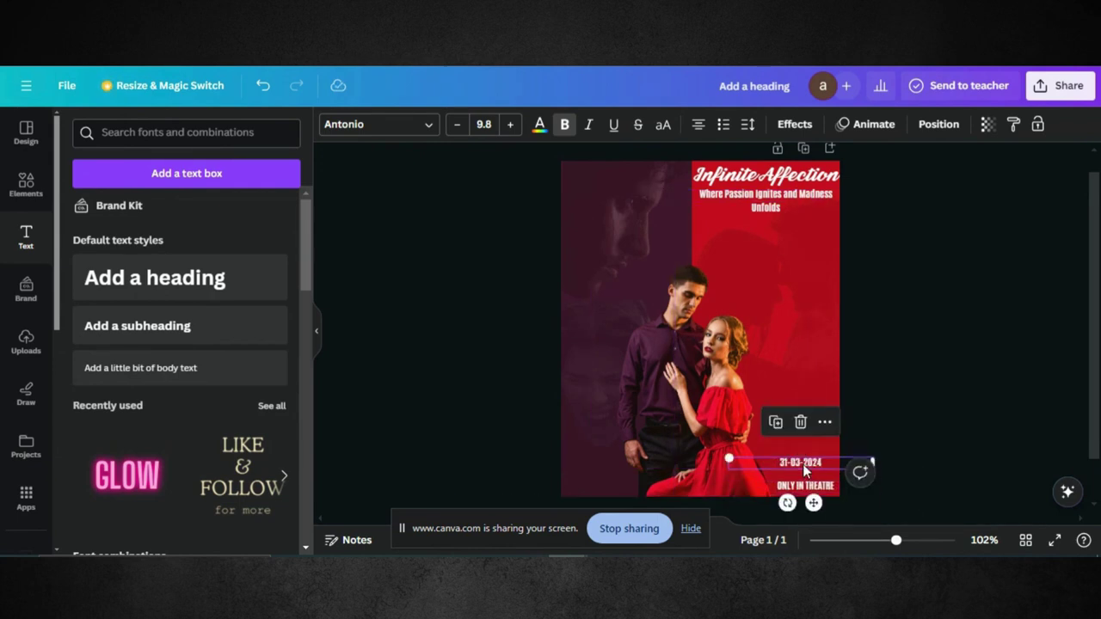
pyautogui.moveTo(802, 464); pyautogui.dragTo(806, 475)
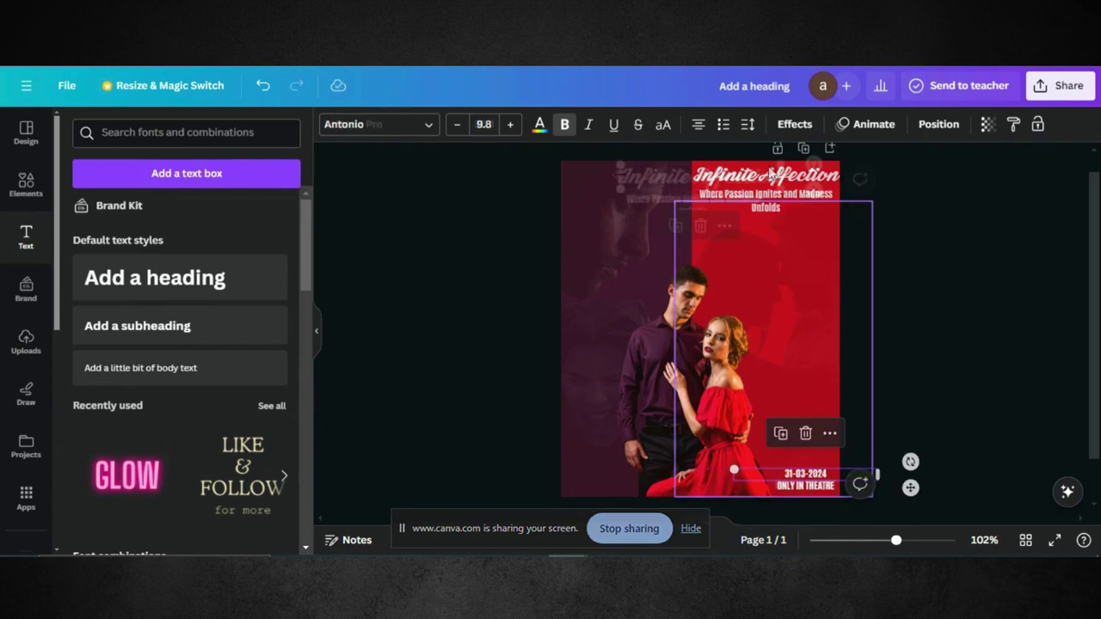
# - Enlarge the heading to size 20.8 and center it with the tagline across both panels at the top of the poster
pyautogui.click(701, 177)
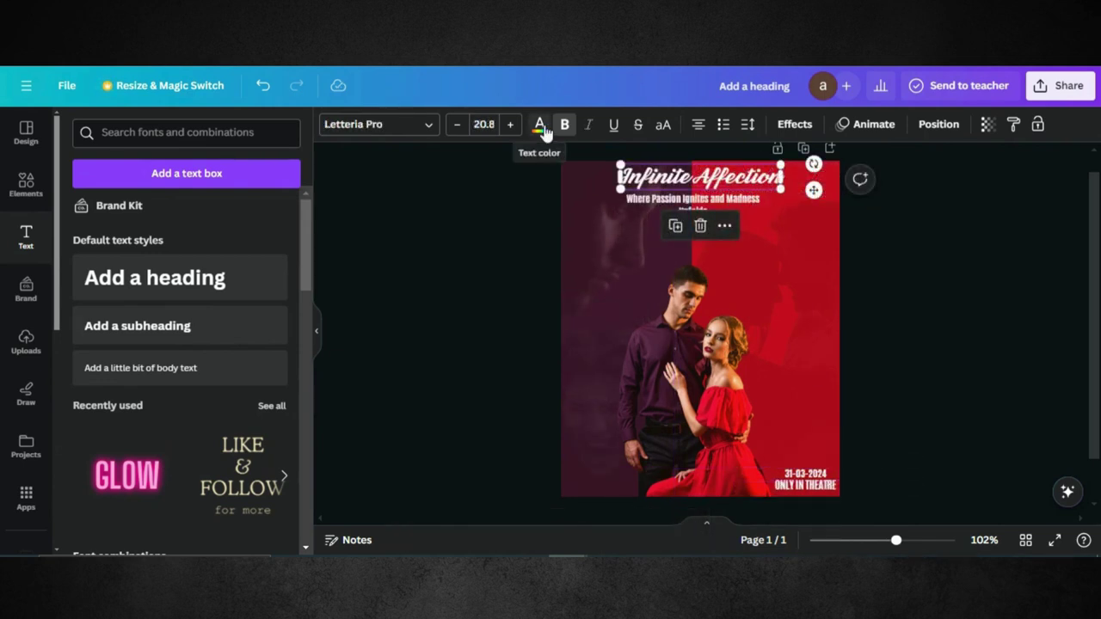
pyautogui.click(415, 350)
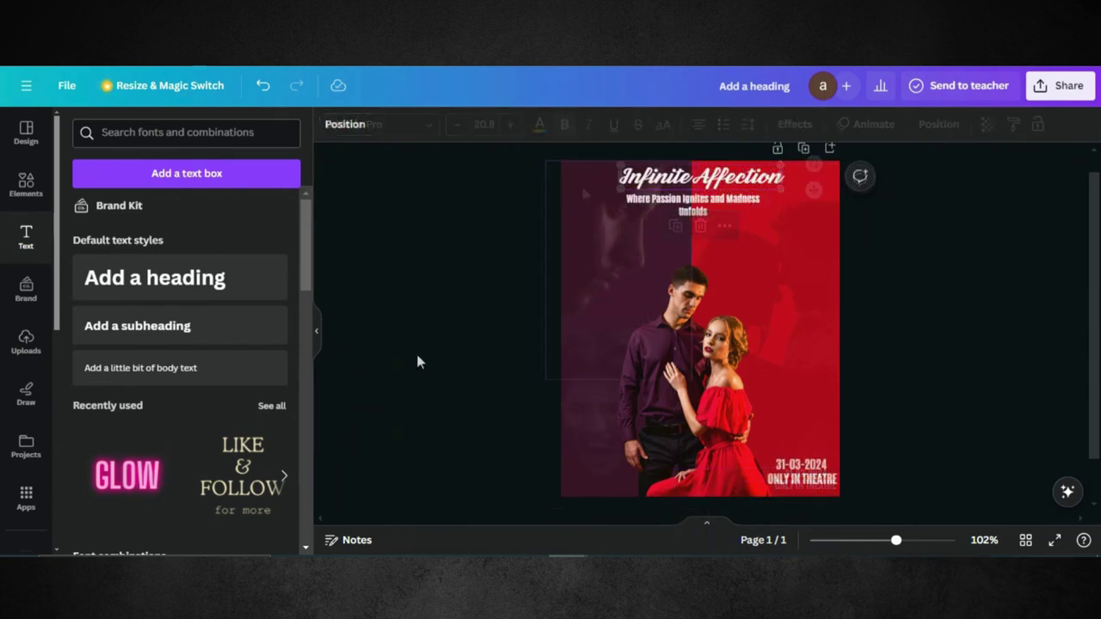